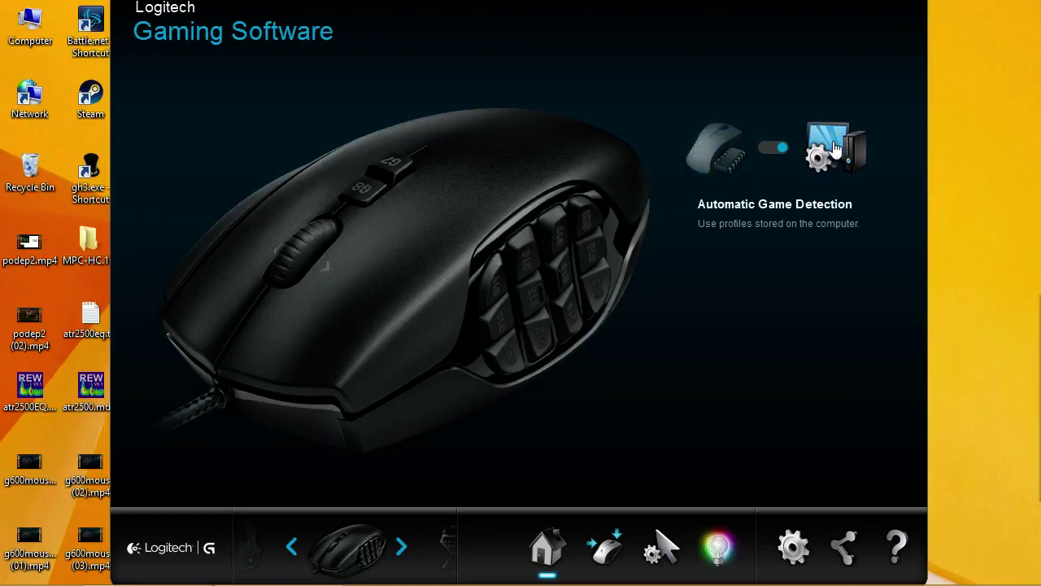
Step: Toggle the G600 from the computer side to On-Board Memory mode
left_click(715, 148)
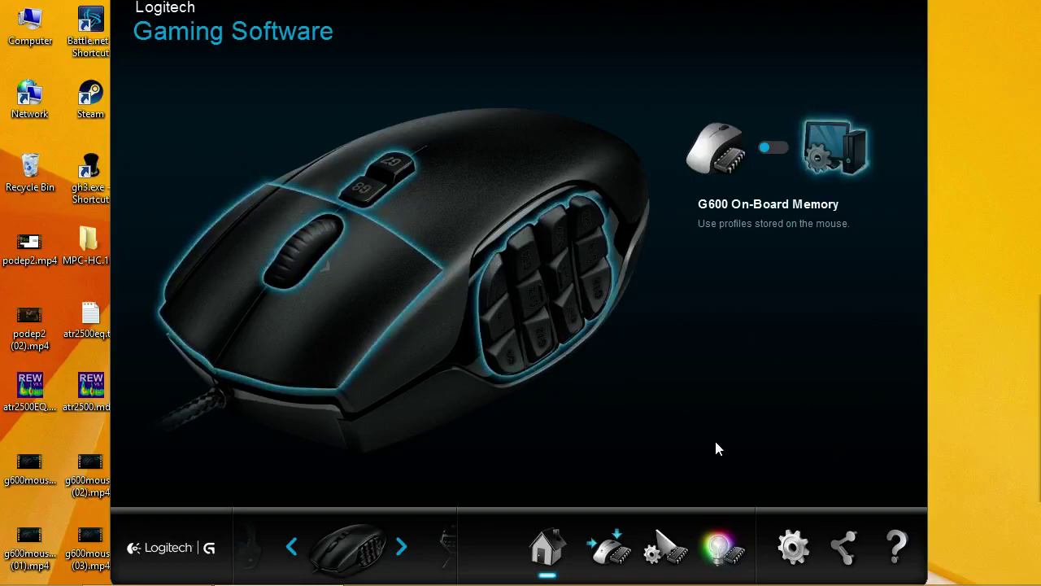
Step: Show the G600's on-board button assignments for the G-Shift layer
left_click(614, 558)
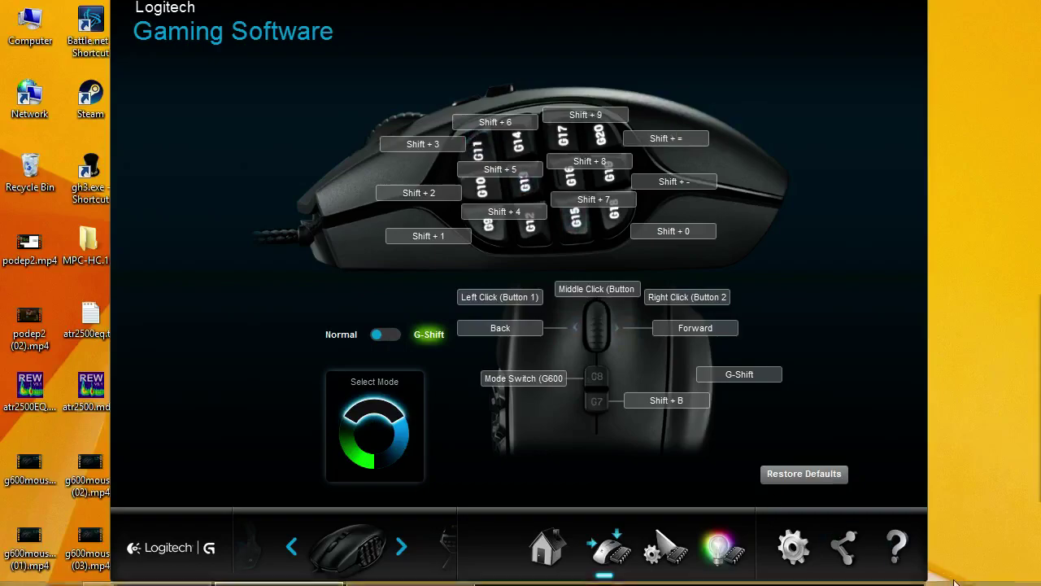
left_click(688, 545)
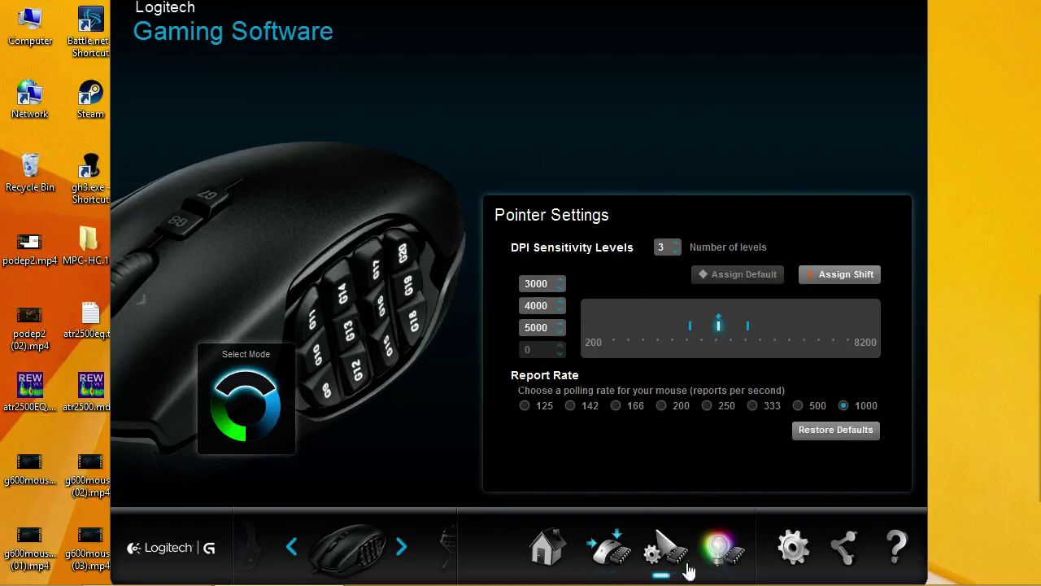
Step: Preview the Cycle and Pulse lighting effects, leave Lighting Effect disabled, and go back Home
left_click(721, 553)
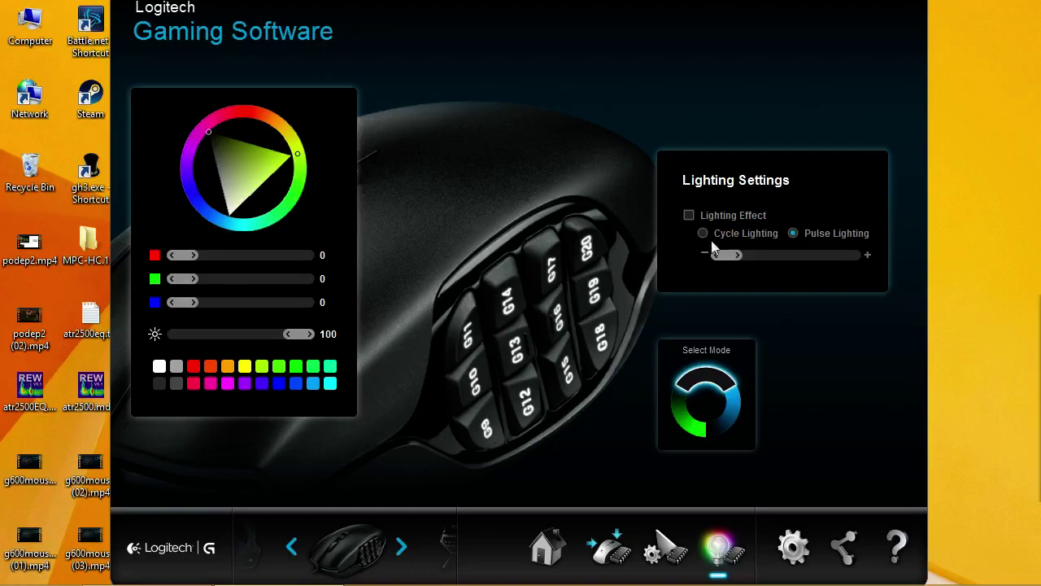
left_click(689, 214)
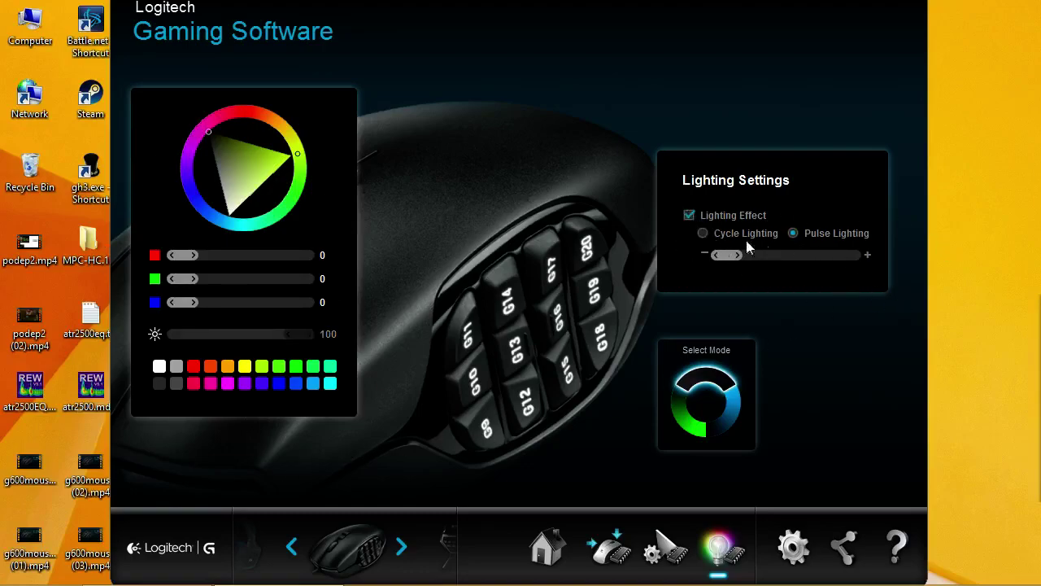
left_click(703, 234)
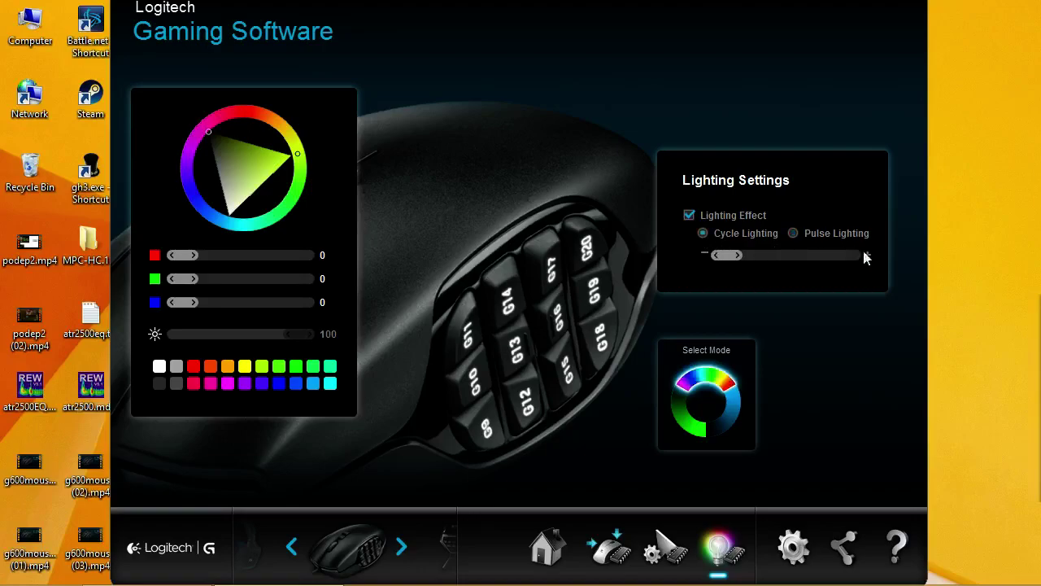
left_click(794, 233)
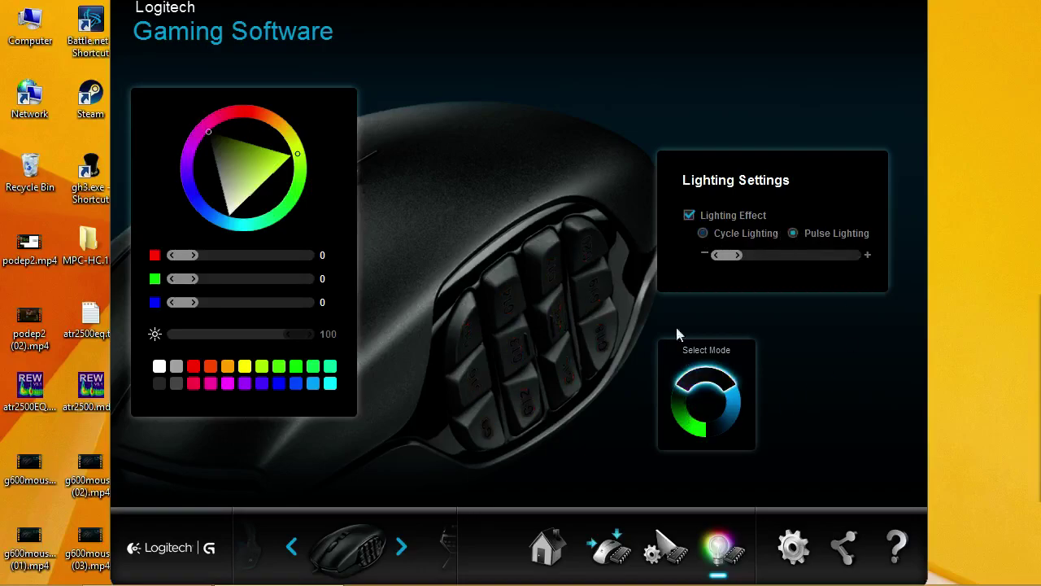
left_click(688, 215)
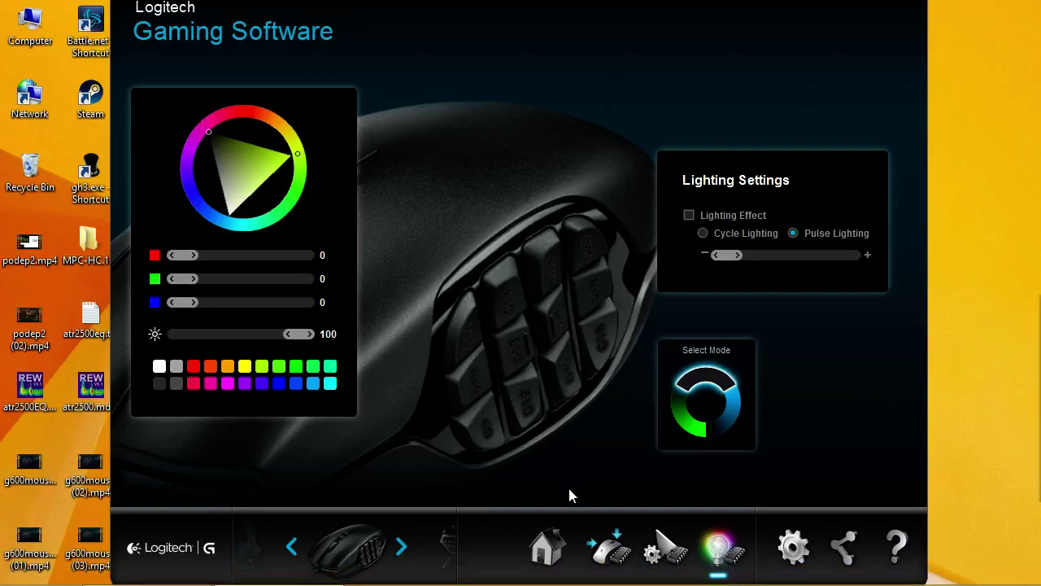
left_click(547, 549)
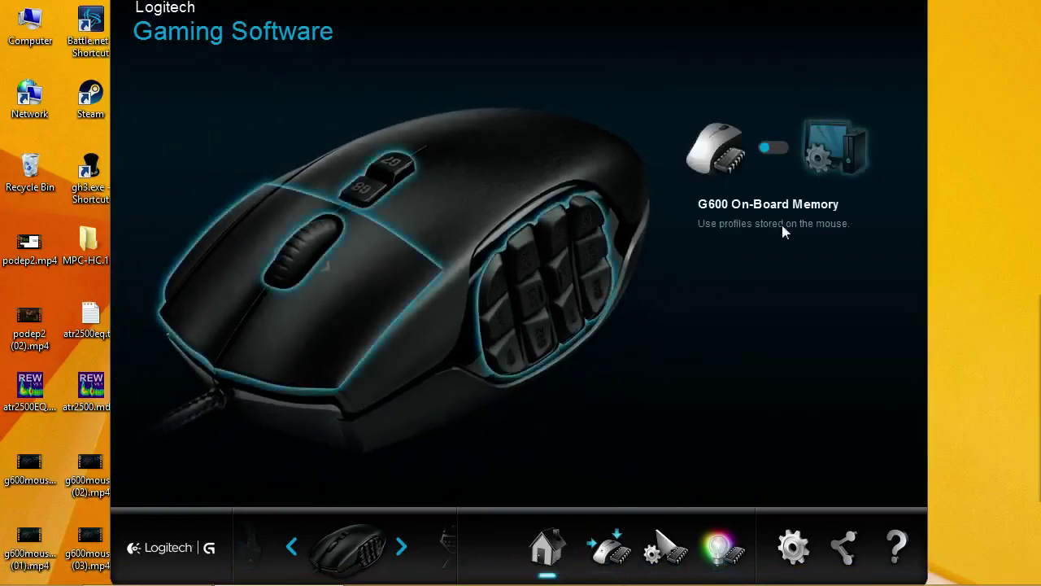
Step: Switch to Automatic Game Detection and show the WoW profile's button assignments
left_click(842, 167)
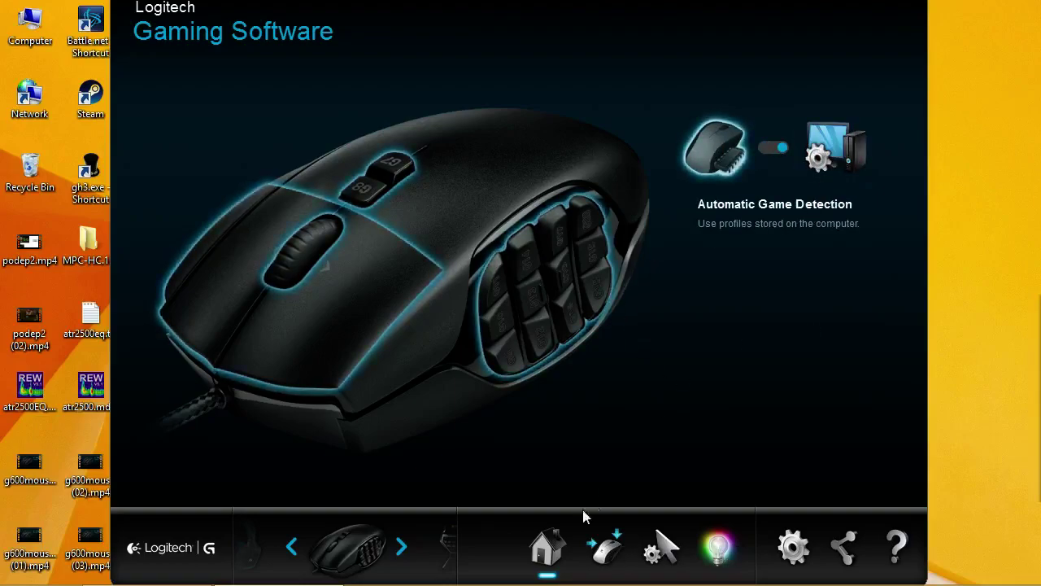
left_click(600, 567)
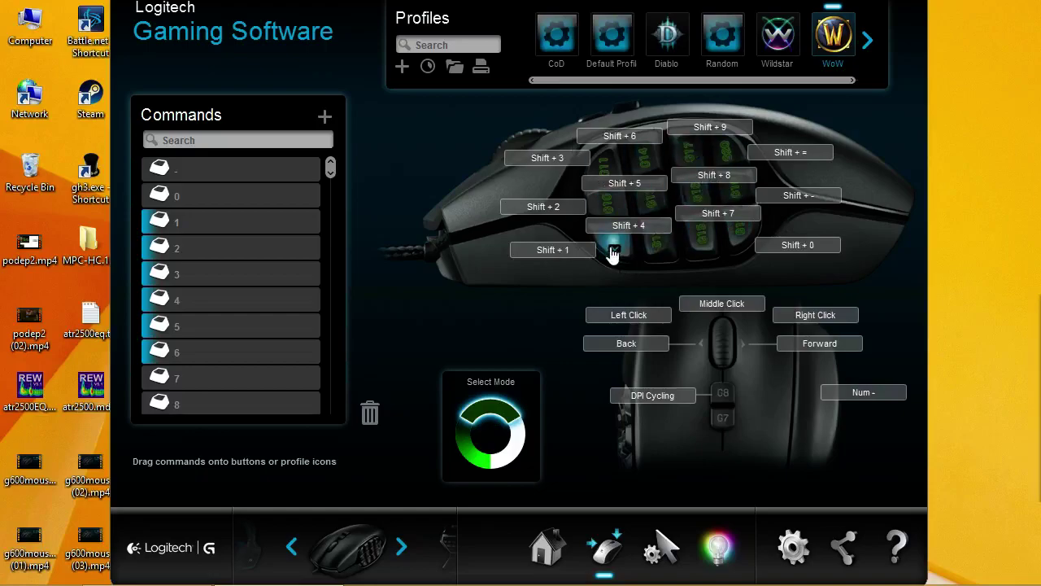
Step: Unassign the G9 side button's Shift + 1 binding and begin a new command for it
left_click(614, 249)
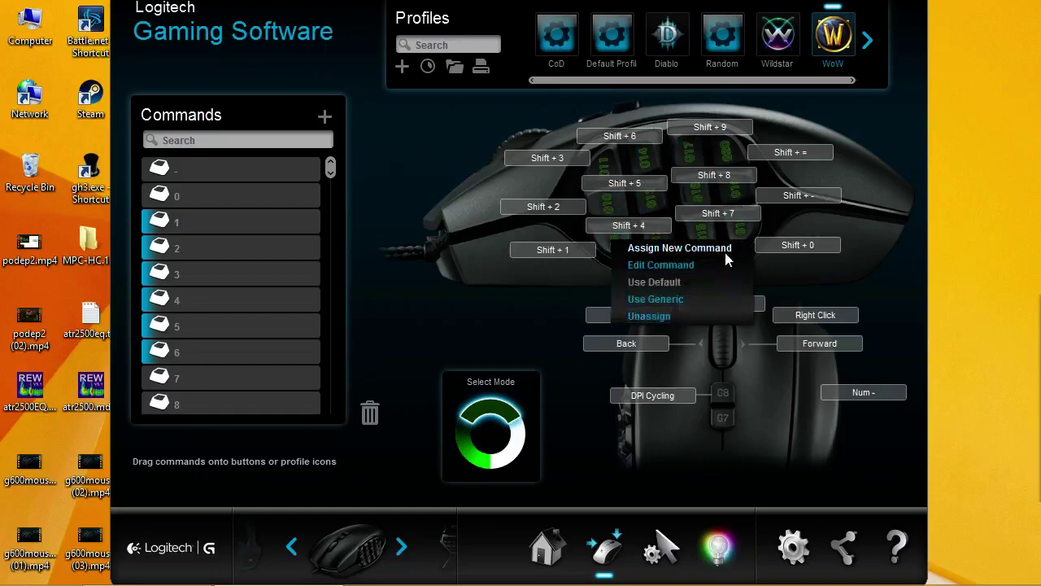
left_click(649, 316)
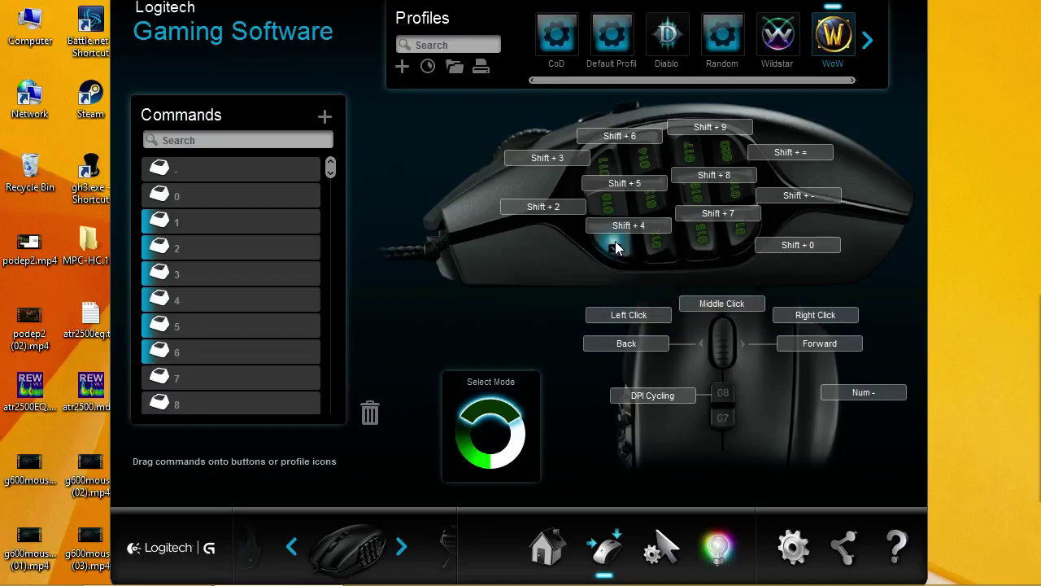
left_click(615, 248)
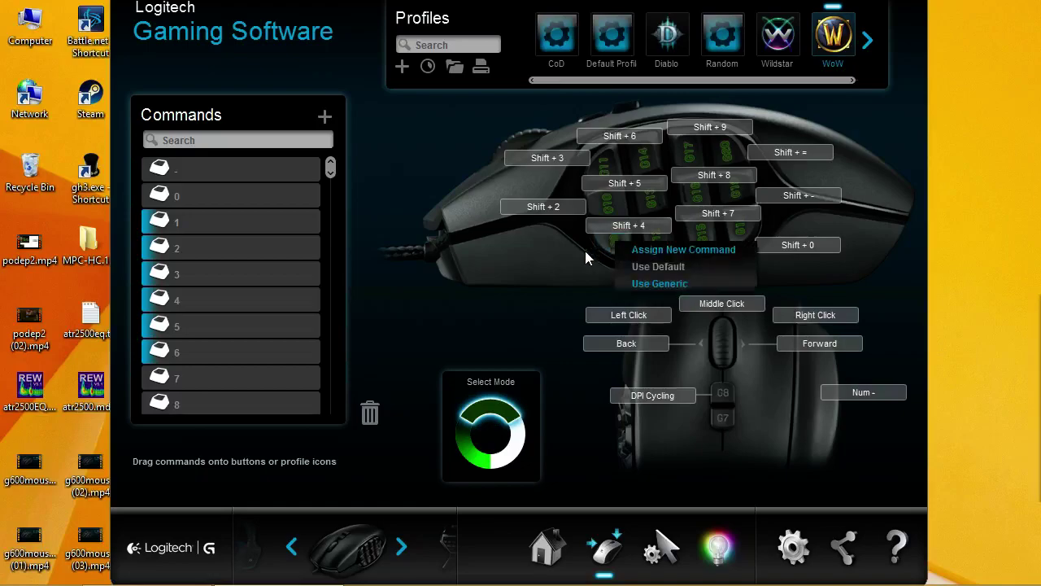
left_click(612, 252)
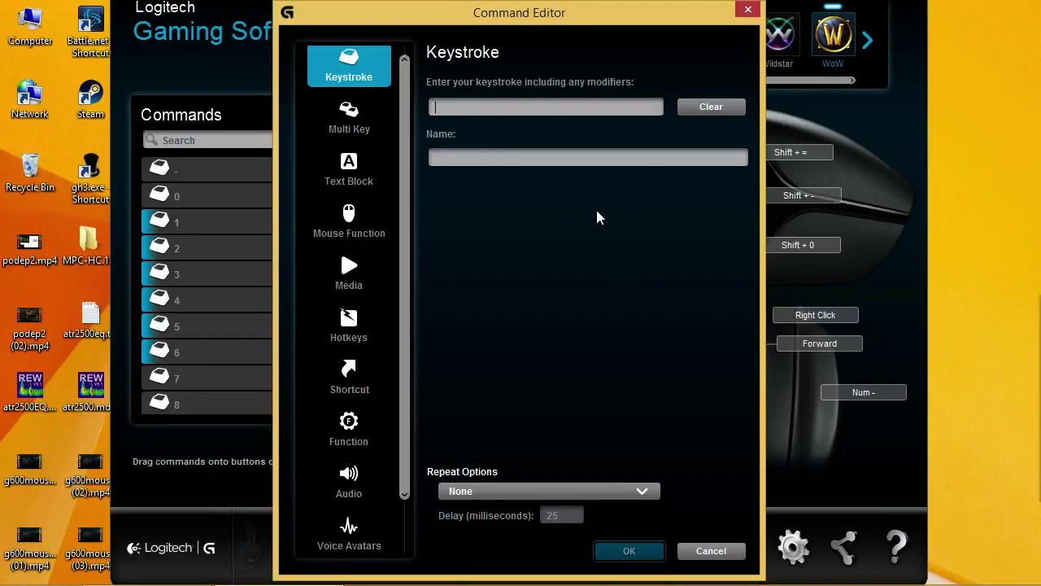
Step: Record Shift + 1 as the keystroke, repeat While Pressed with 15 ms delay, and save
left_click(469, 157)
key("shift")
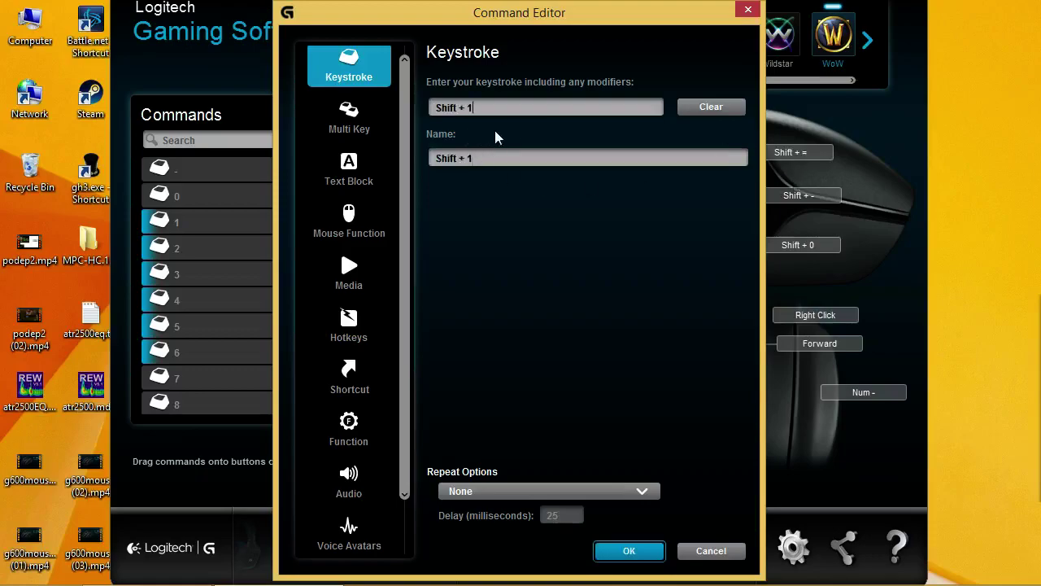
left_click(487, 156)
left_click(642, 491)
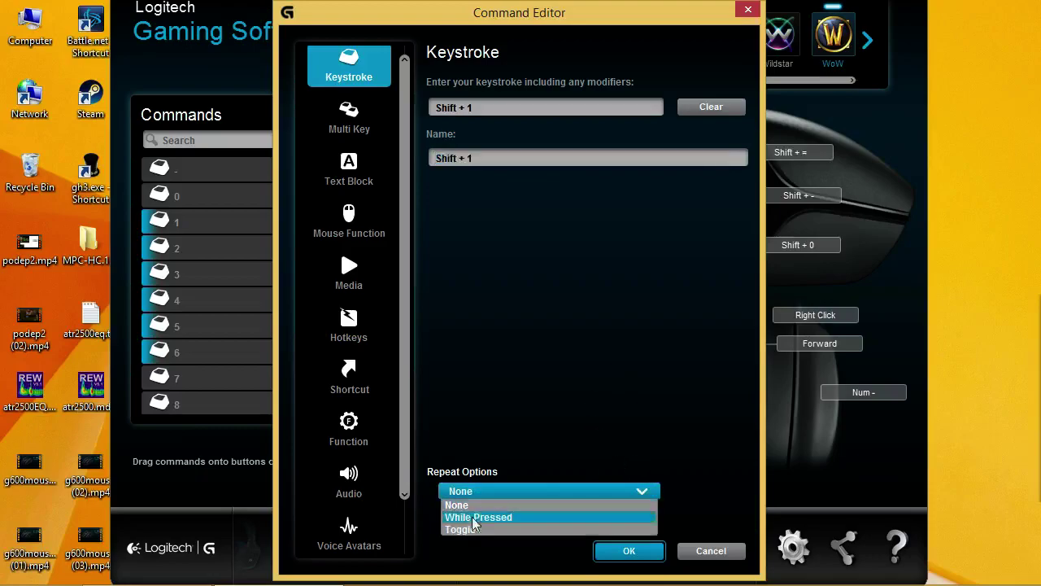
left_click(606, 488)
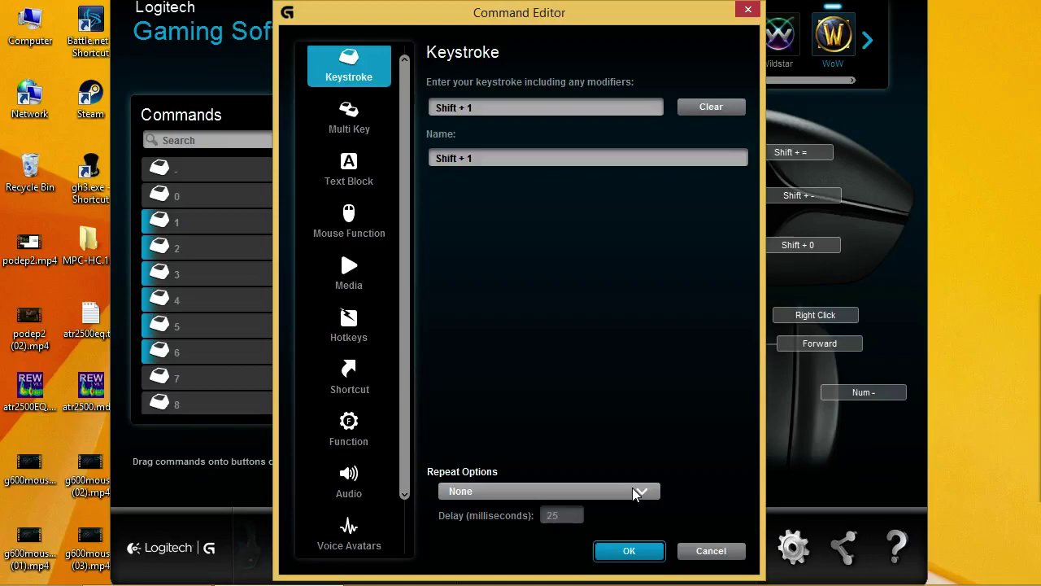
left_click(636, 493)
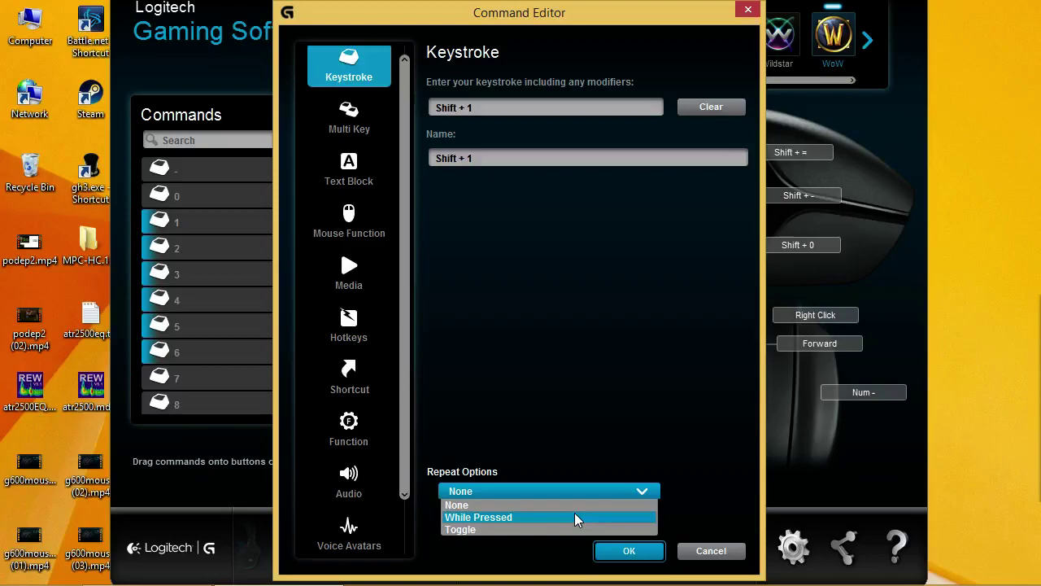
left_click(575, 518)
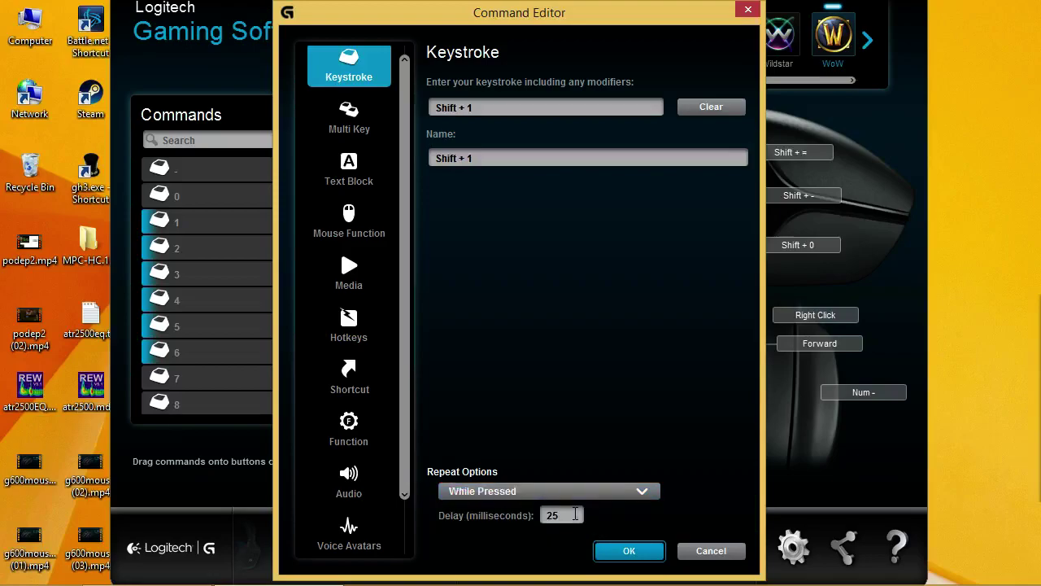
double_click(566, 515)
type("15")
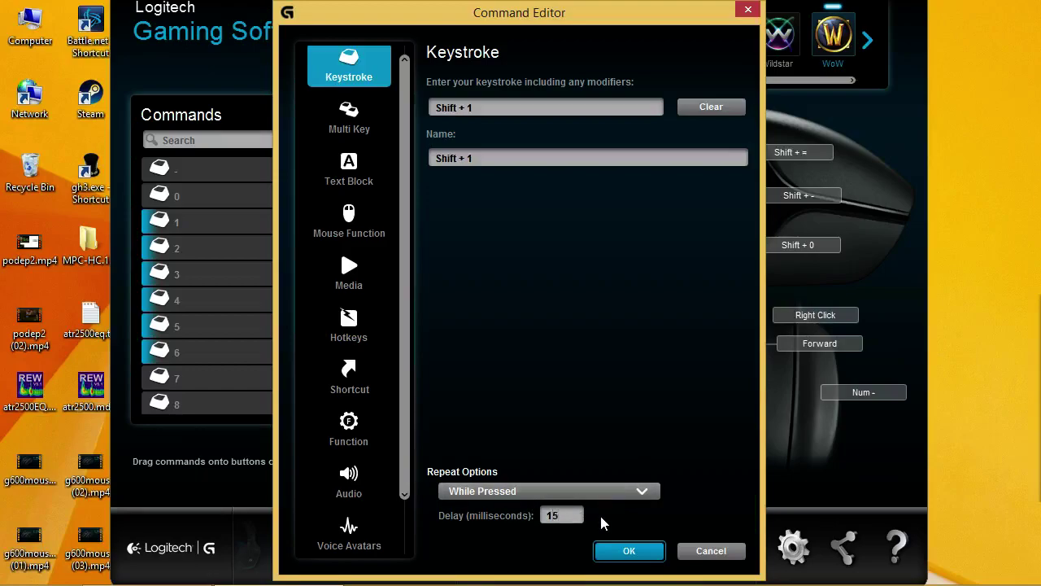
left_click(651, 550)
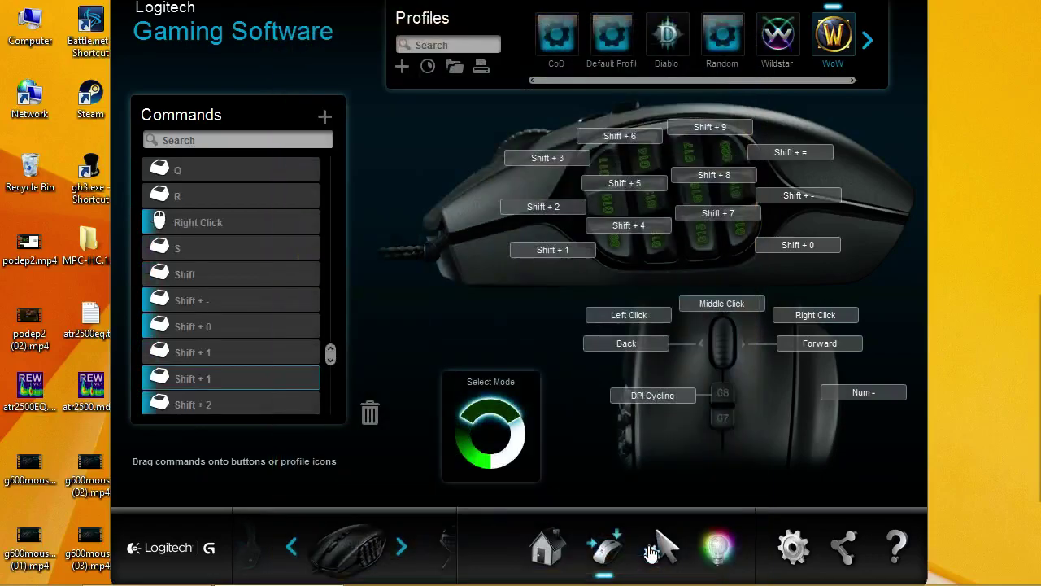
Step: Open the G9 Shift + 1 command for editing, try No Repeat and clearing it, then cancel
right_click(622, 245)
left_click(663, 273)
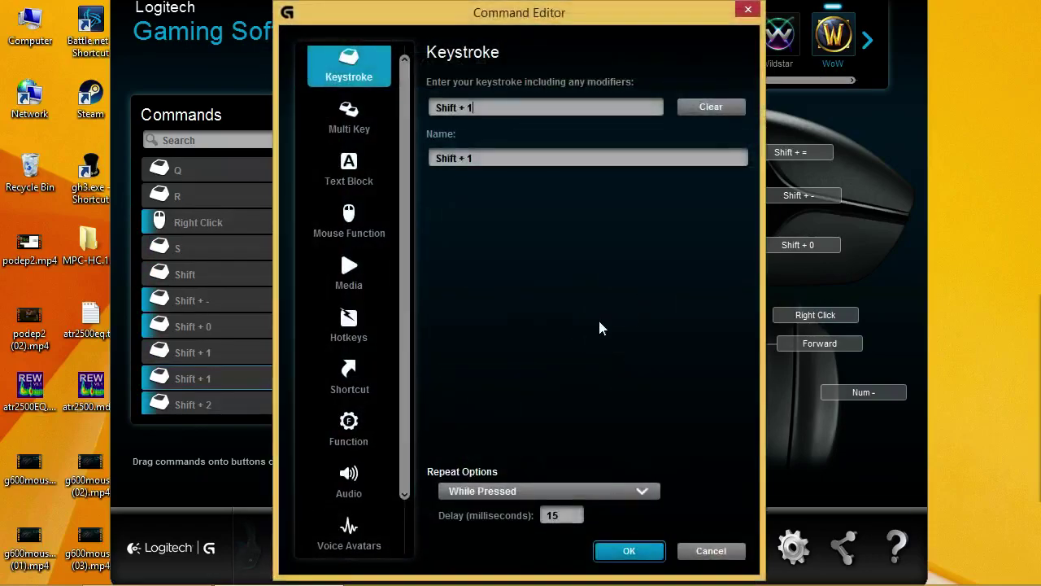
left_click(721, 554)
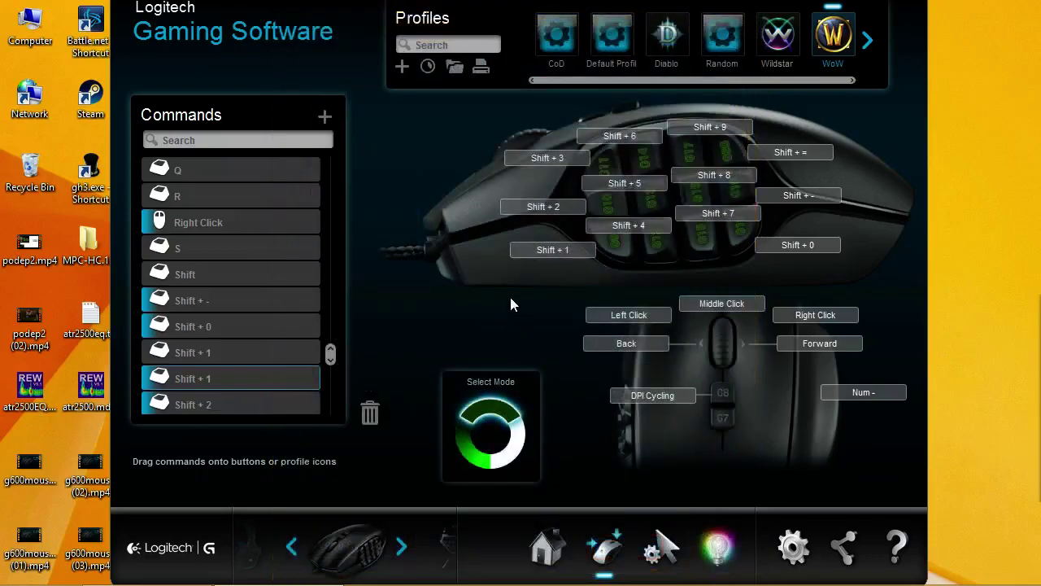
right_click(620, 245)
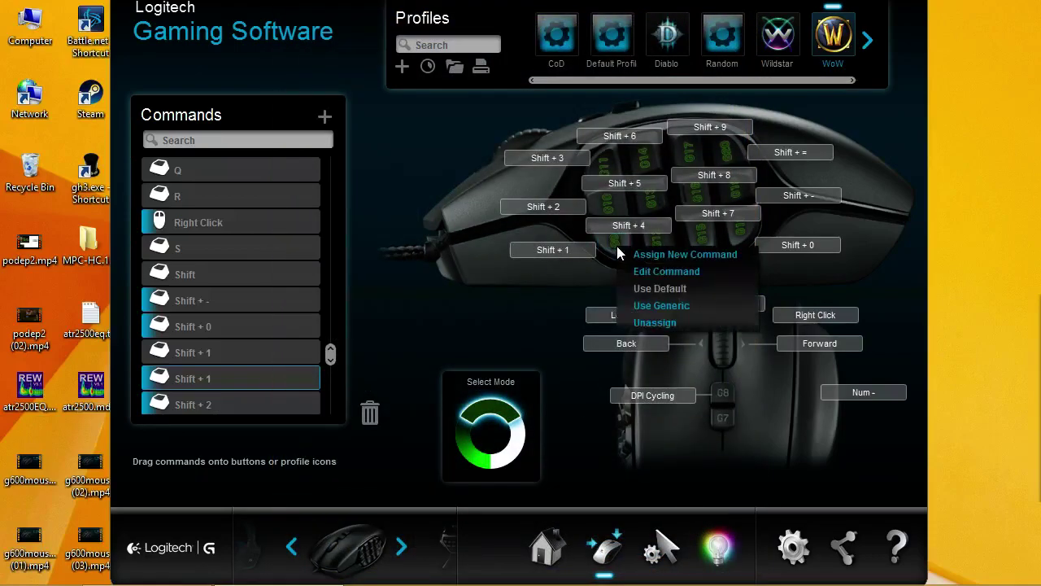
left_click(677, 274)
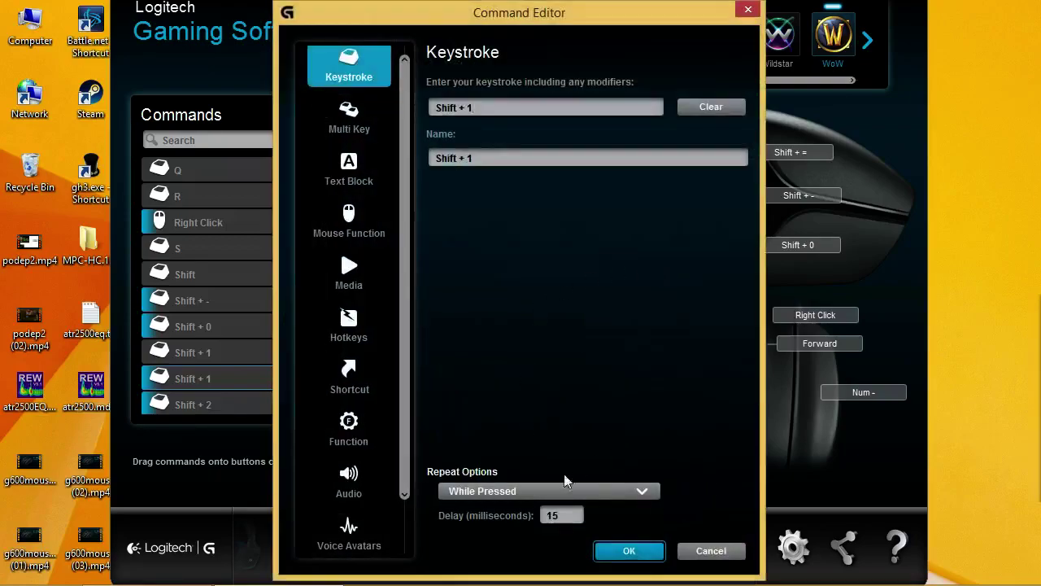
left_click(554, 491)
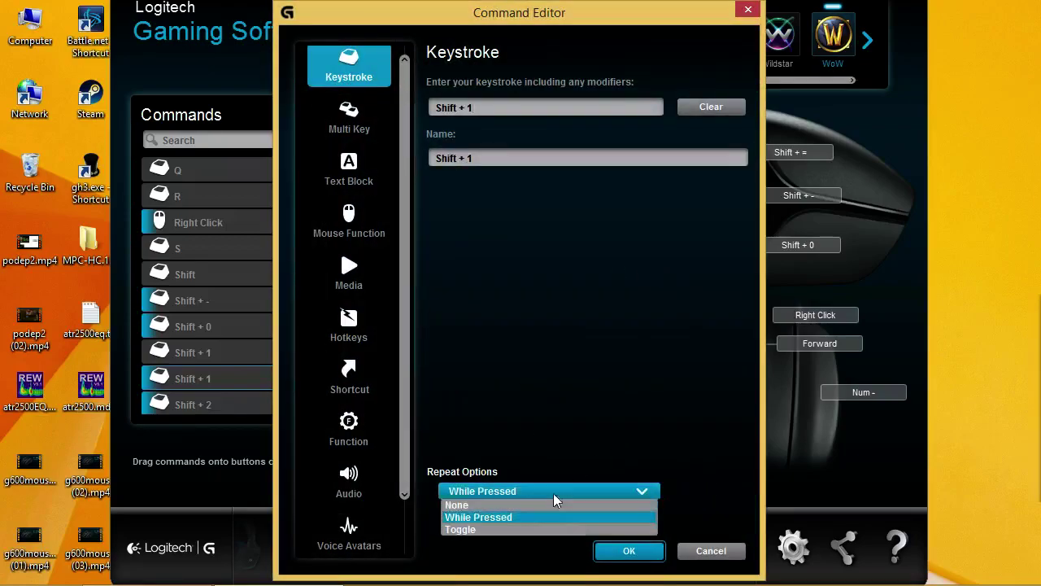
left_click(513, 506)
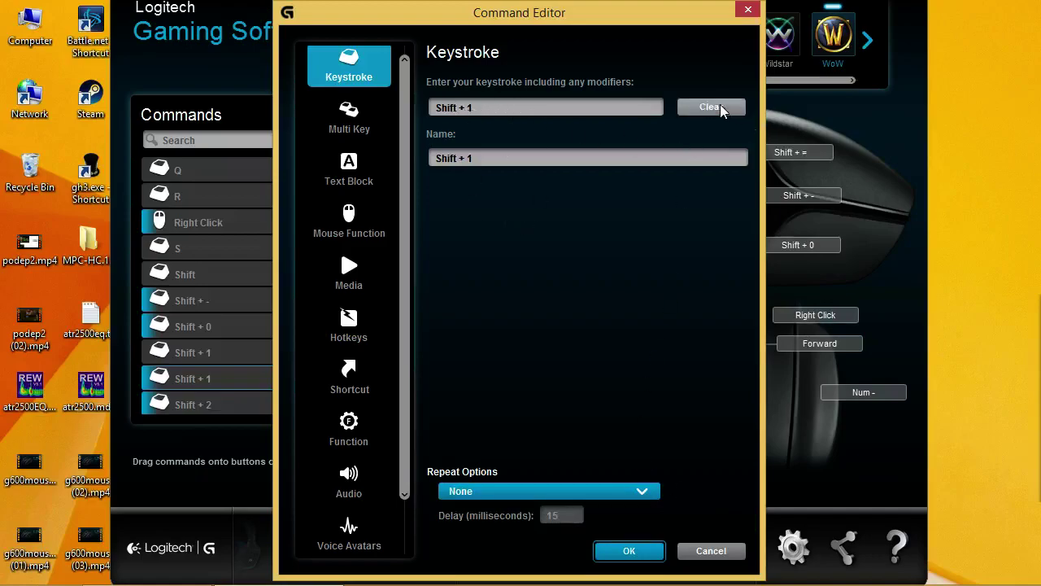
left_click(720, 106)
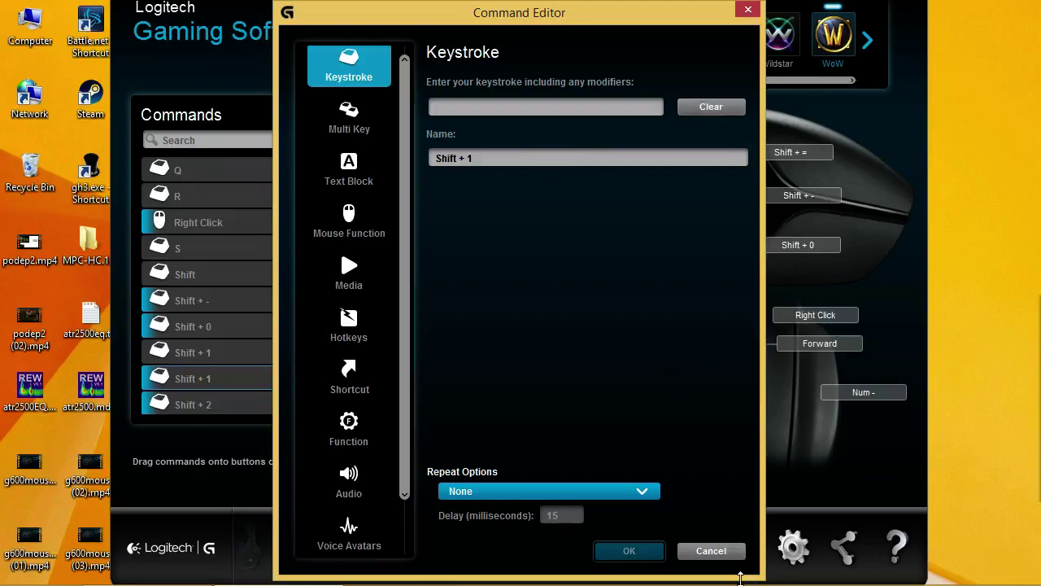
left_click(722, 555)
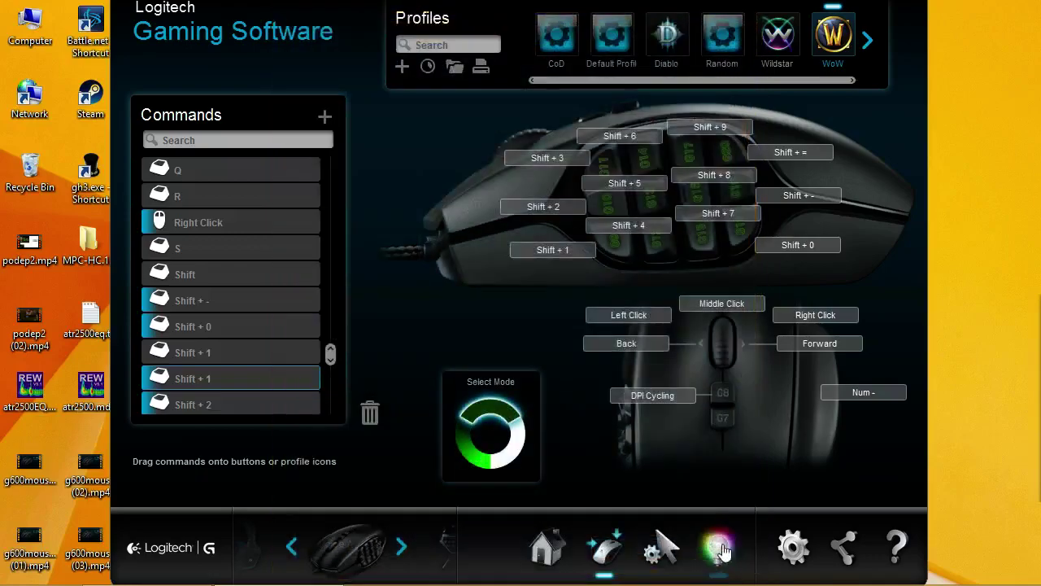
Step: Unassign G9, then assign it a new Shift + 1 keystroke command
right_click(609, 241)
left_click(662, 320)
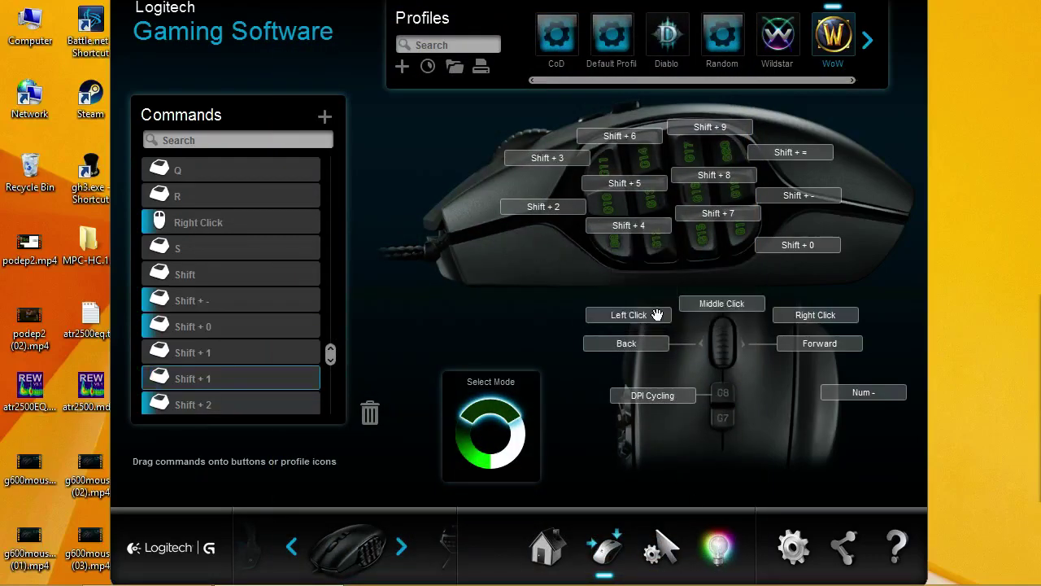
right_click(615, 244)
left_click(652, 247)
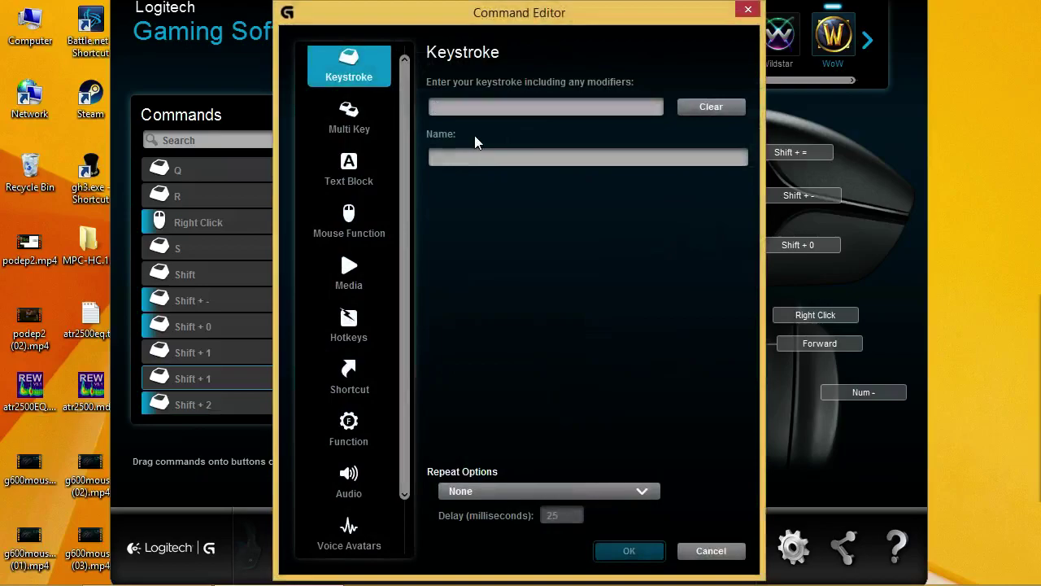
key("shift+1")
left_click(641, 551)
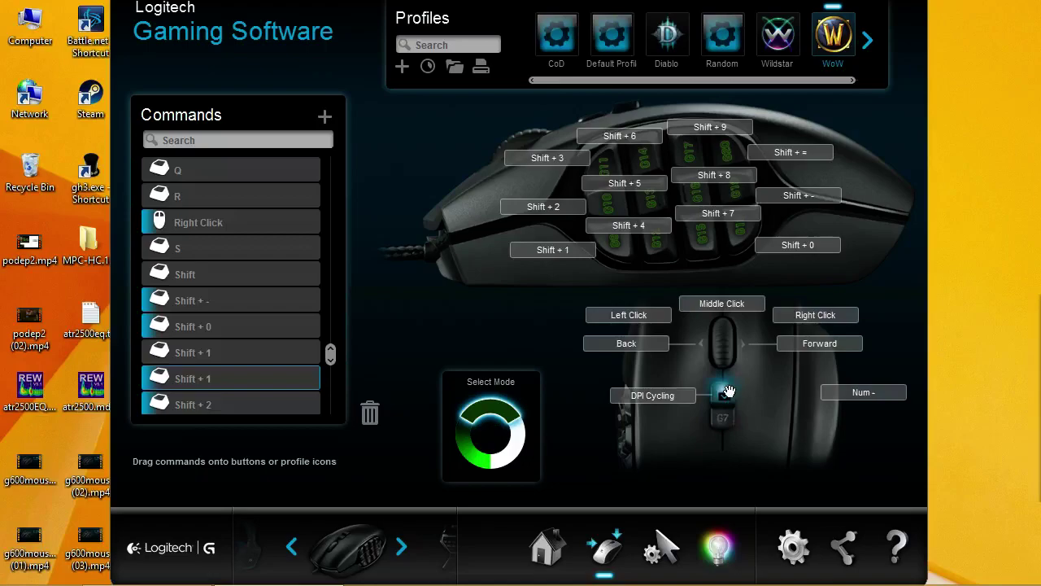
left_click(729, 392)
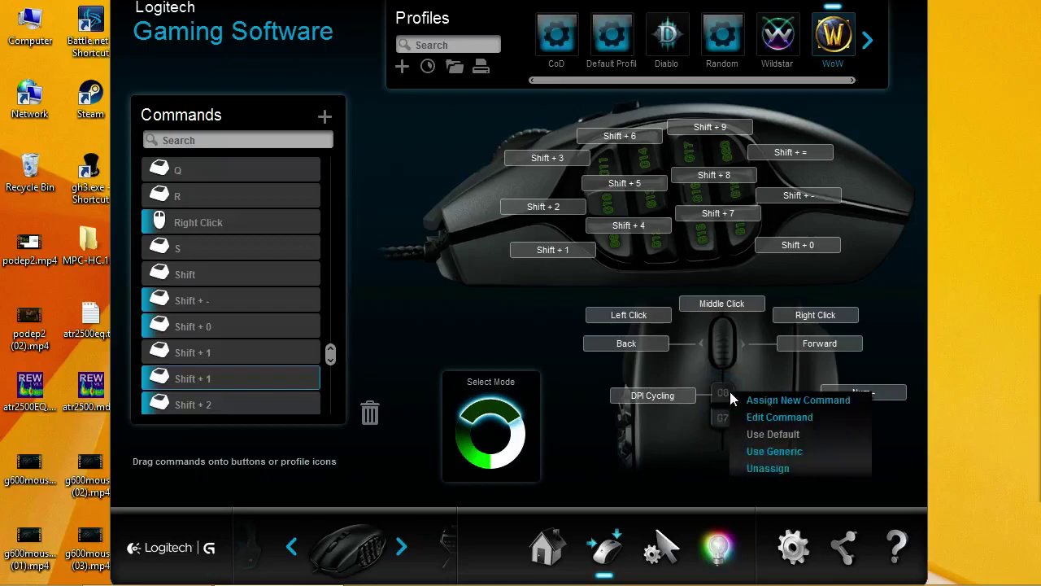
left_click(781, 419)
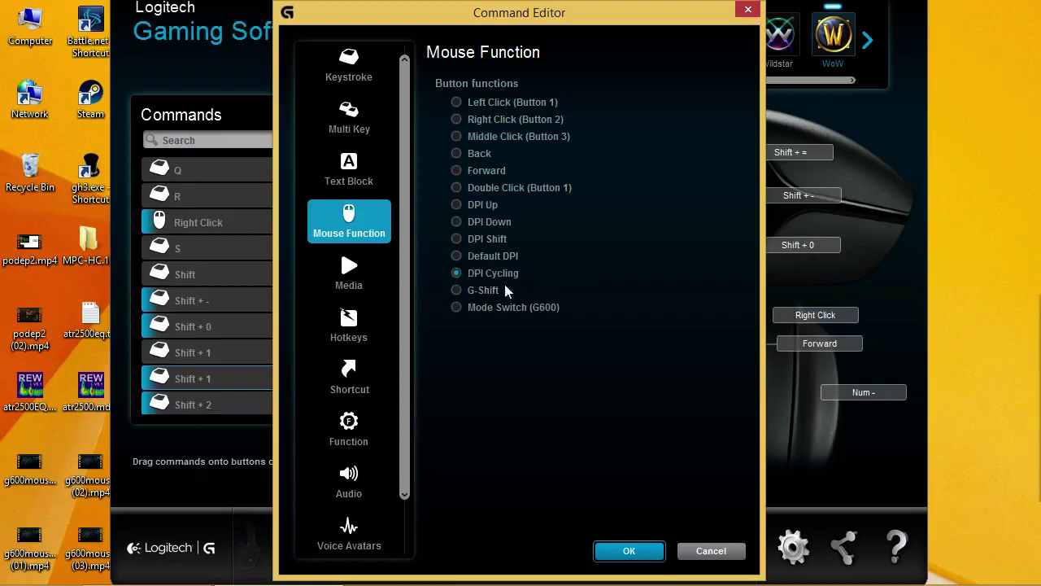
left_click(656, 551)
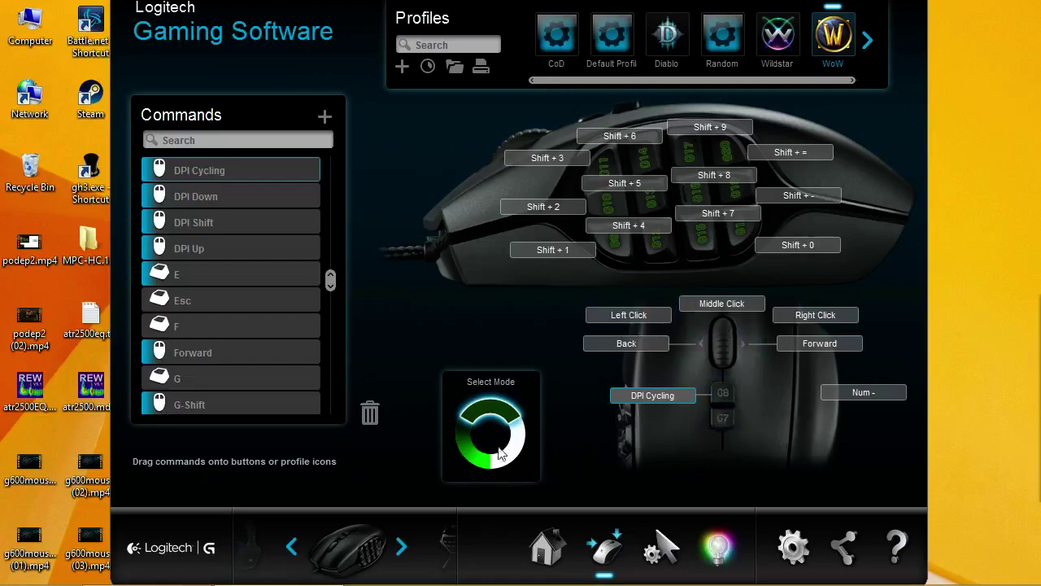
left_click(465, 449)
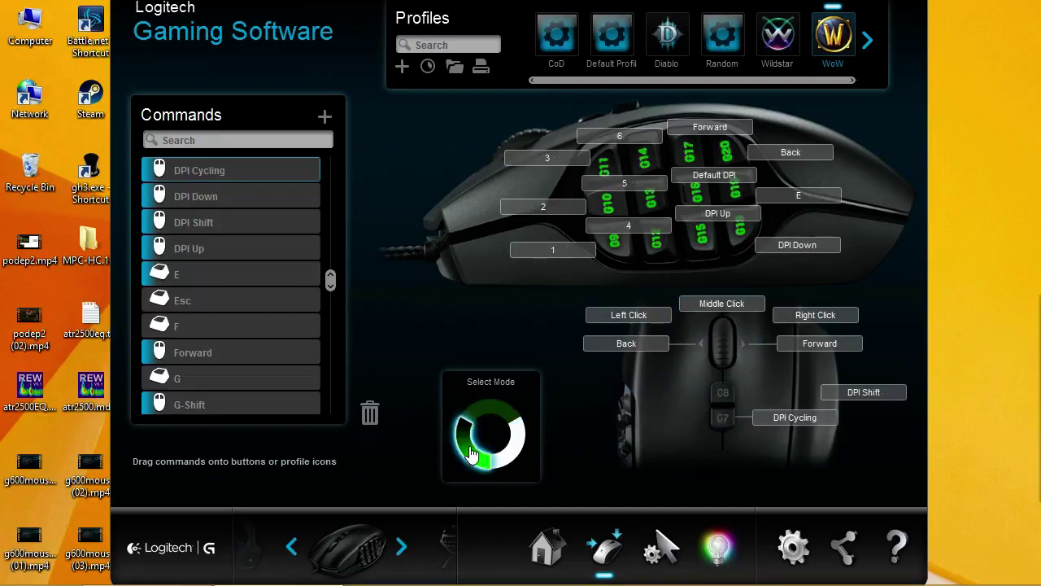
left_click(514, 448)
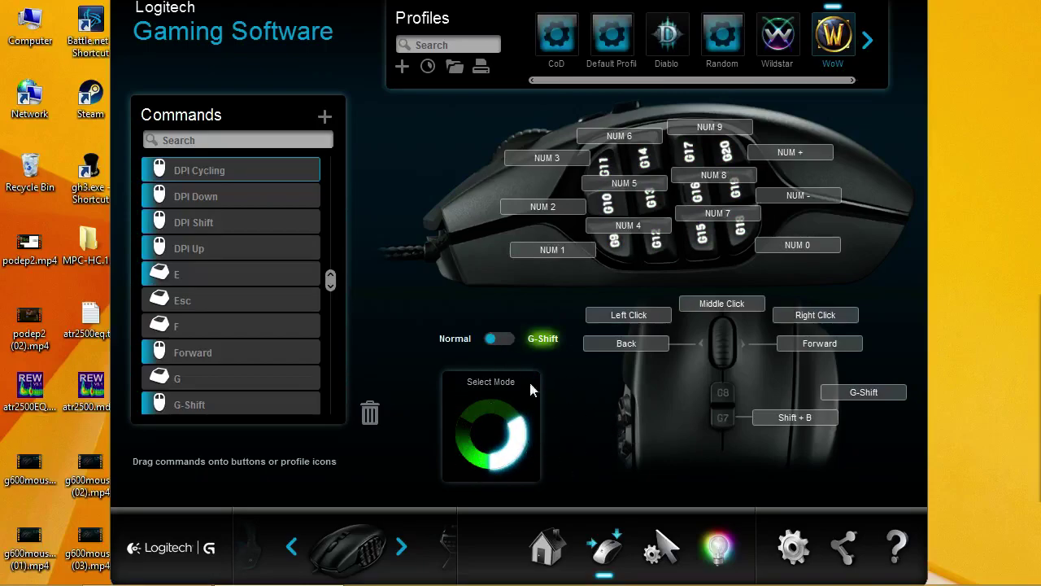
left_click(494, 411)
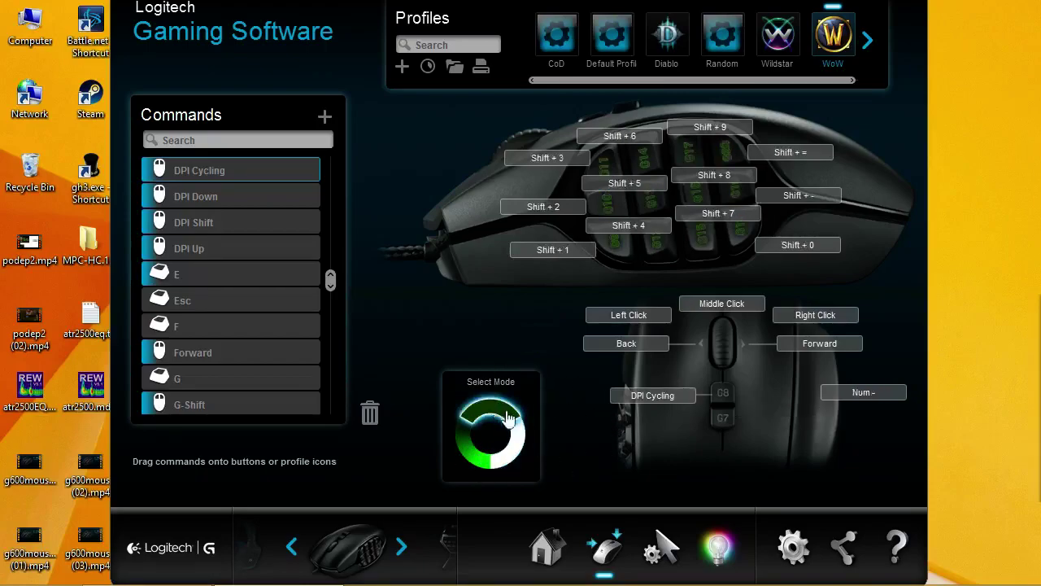
left_click(472, 454)
left_click(513, 447)
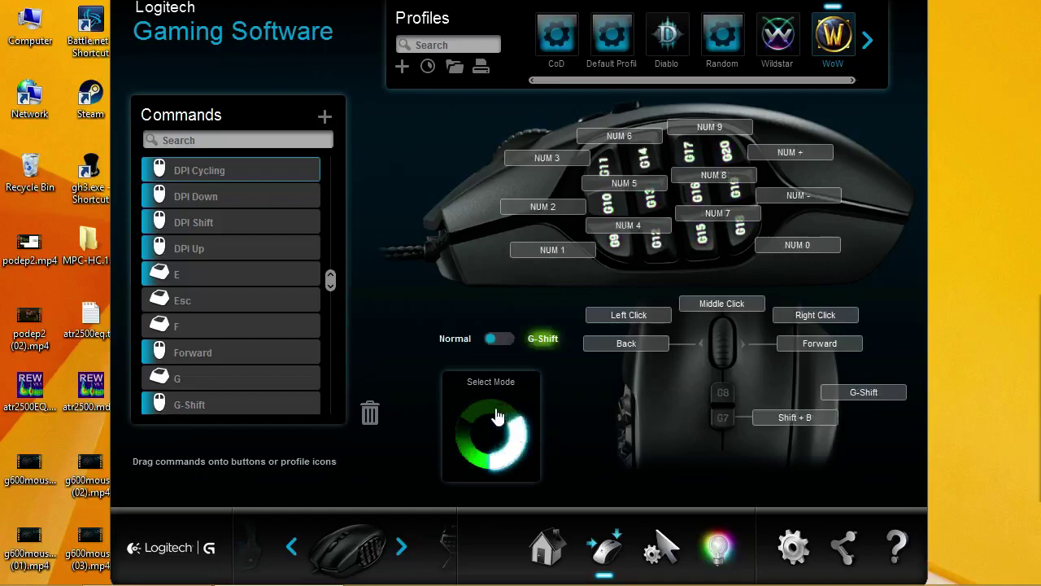
left_click(493, 416)
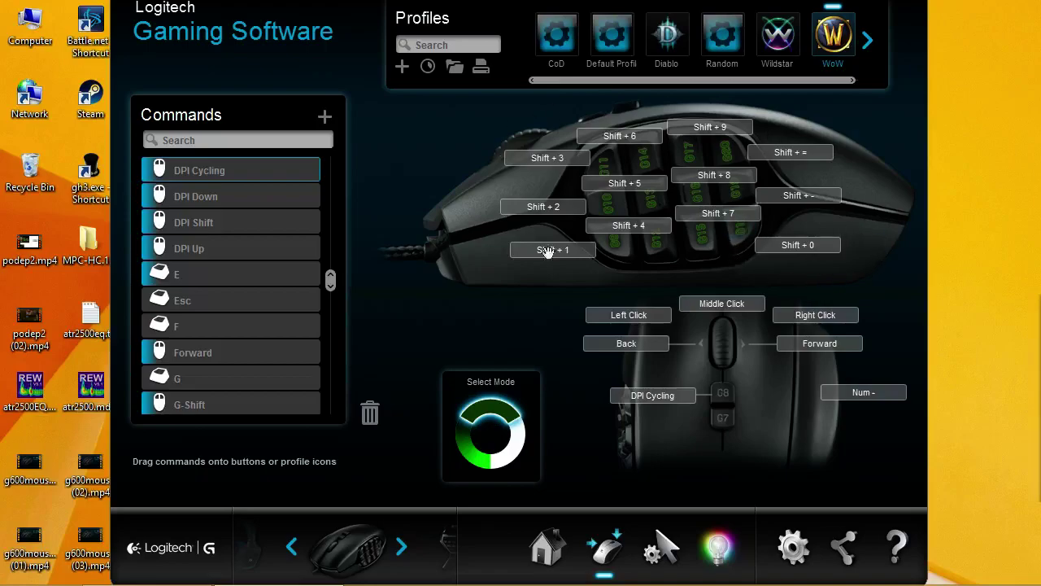
Step: Save the WoW profile from its context menu and dismiss the Profile saved message
right_click(834, 31)
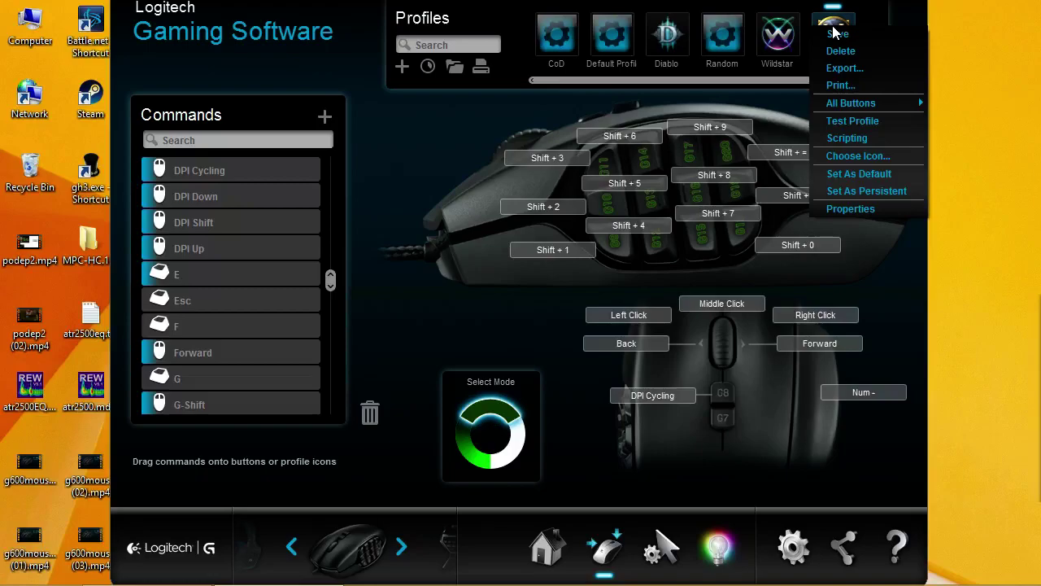
left_click(835, 33)
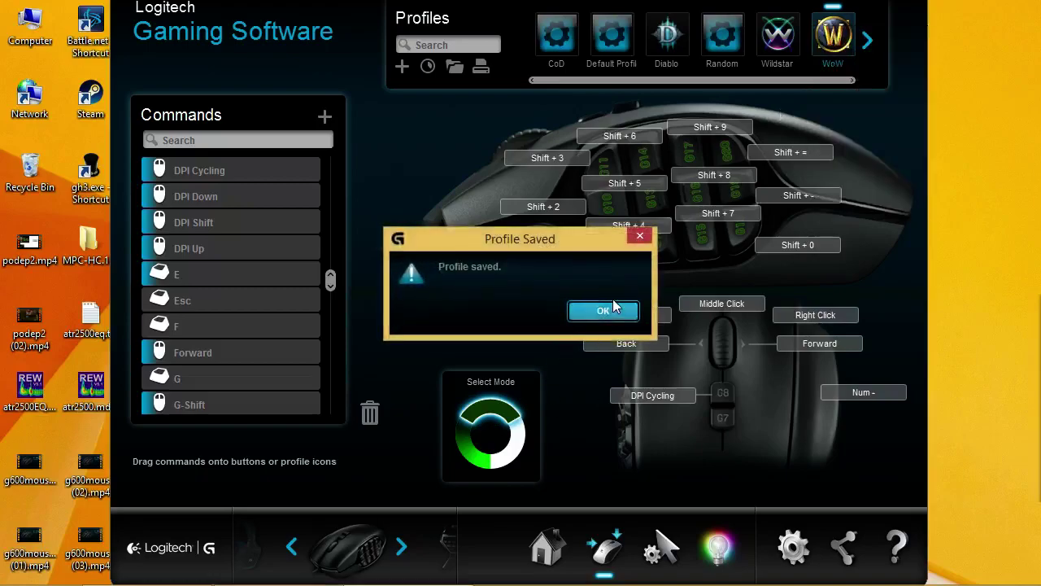
left_click(614, 308)
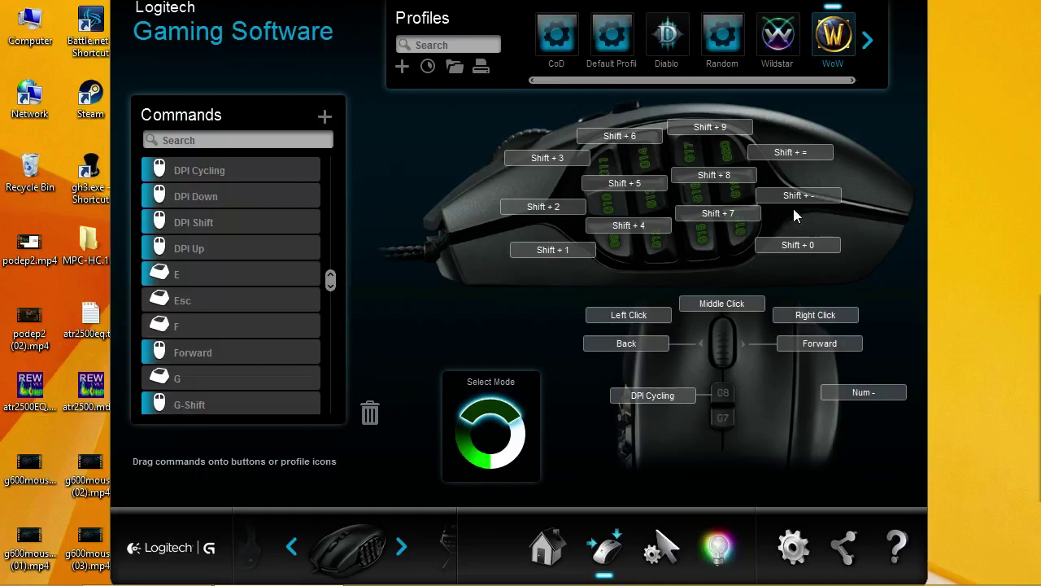
Step: Open the WoW profile's Properties window
right_click(835, 34)
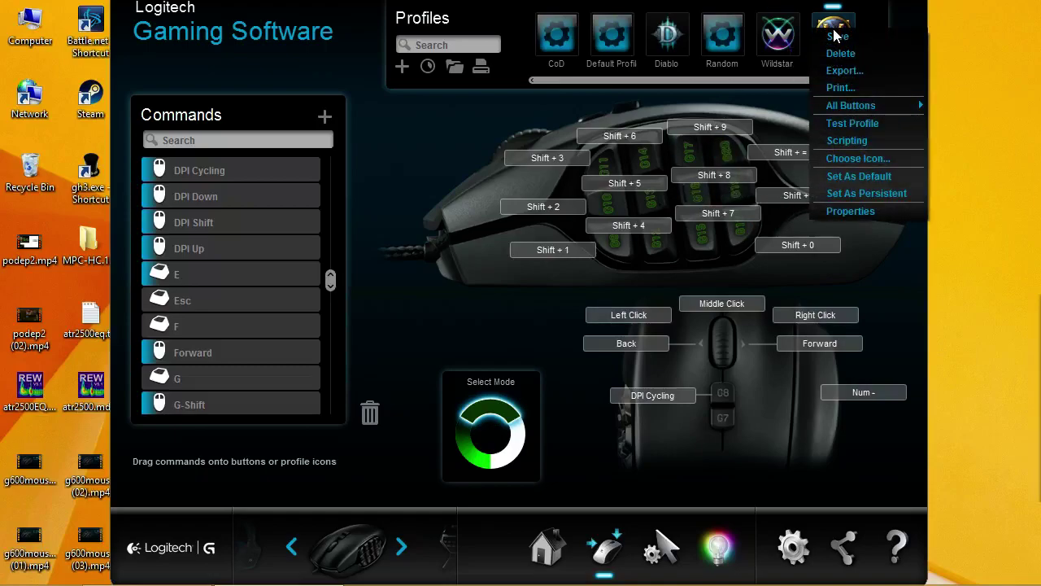
left_click(868, 15)
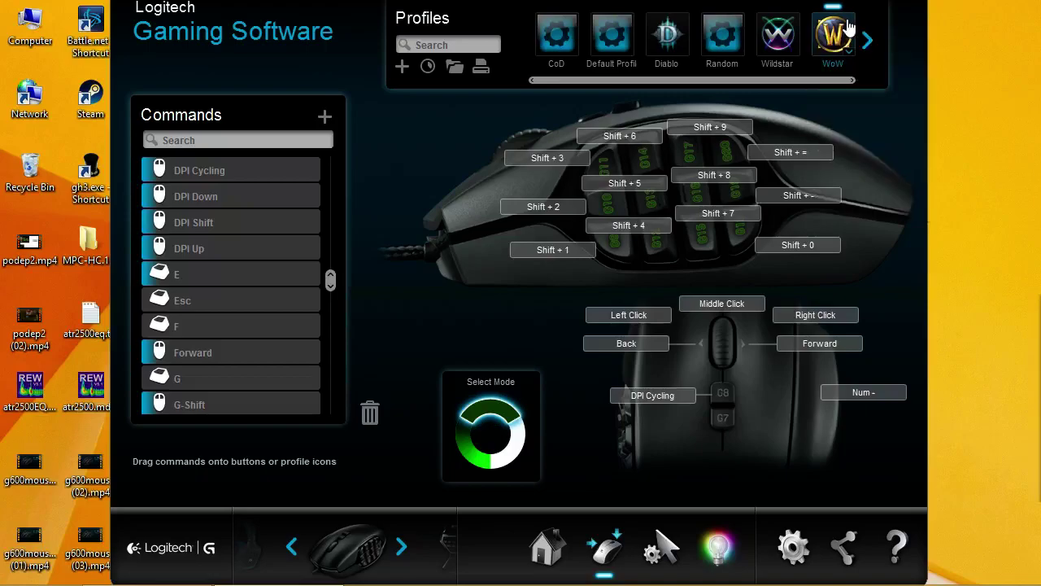
right_click(849, 29)
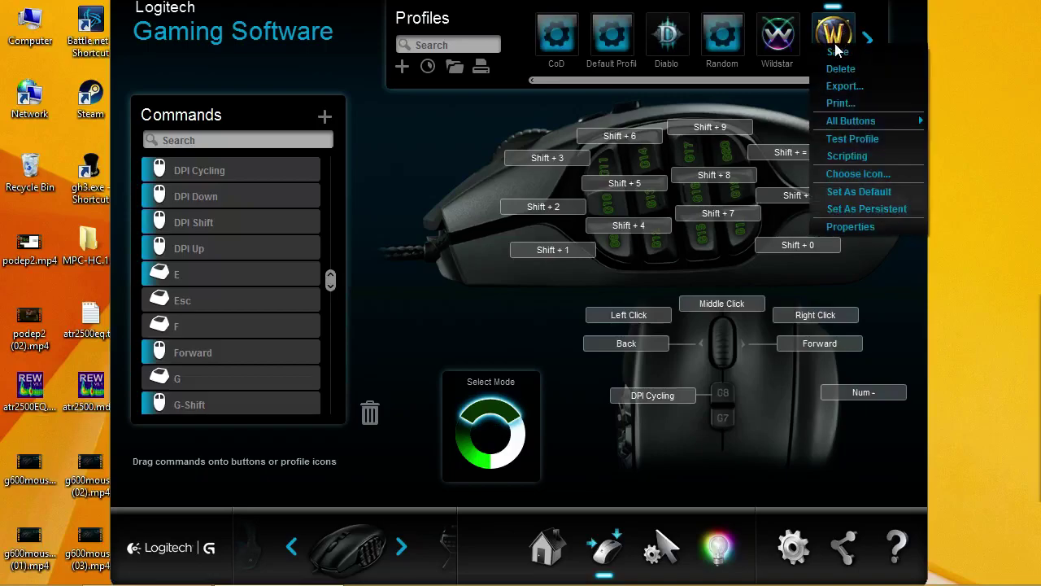
left_click(882, 223)
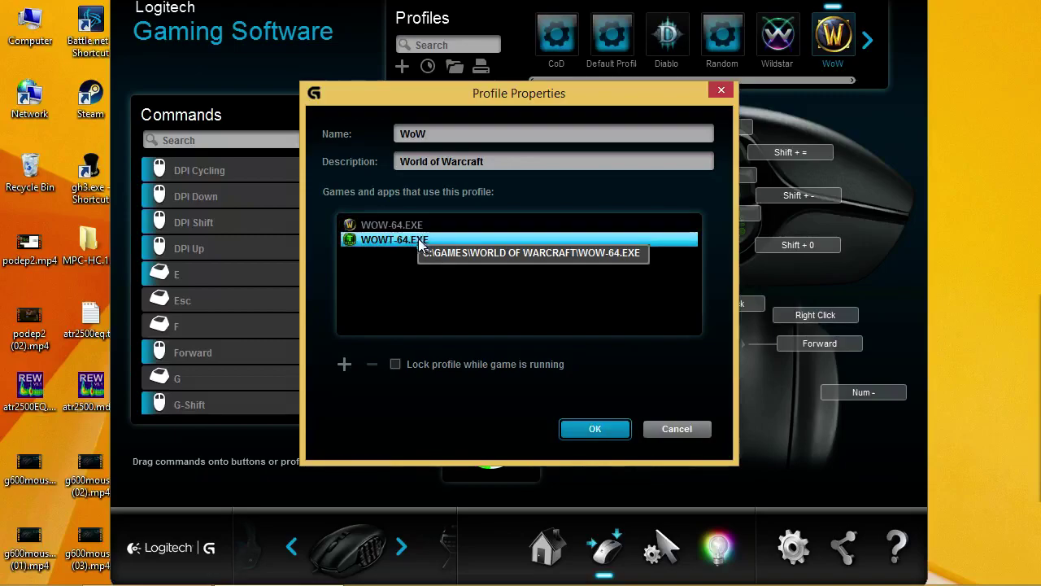
Step: Choose to link an application by browsing for its executable file
left_click(342, 367)
left_click(419, 387)
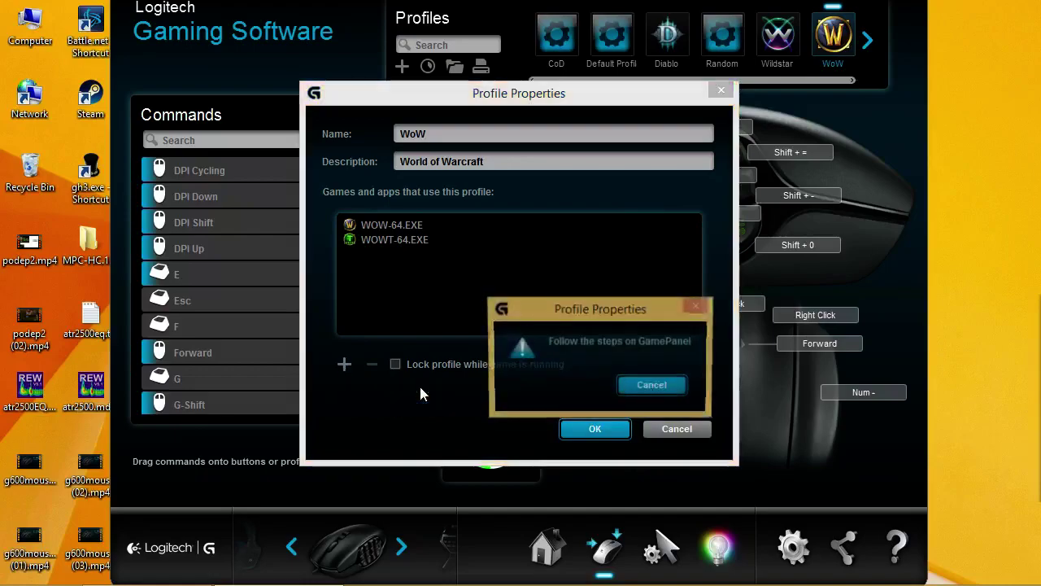
left_click(643, 385)
left_click(346, 365)
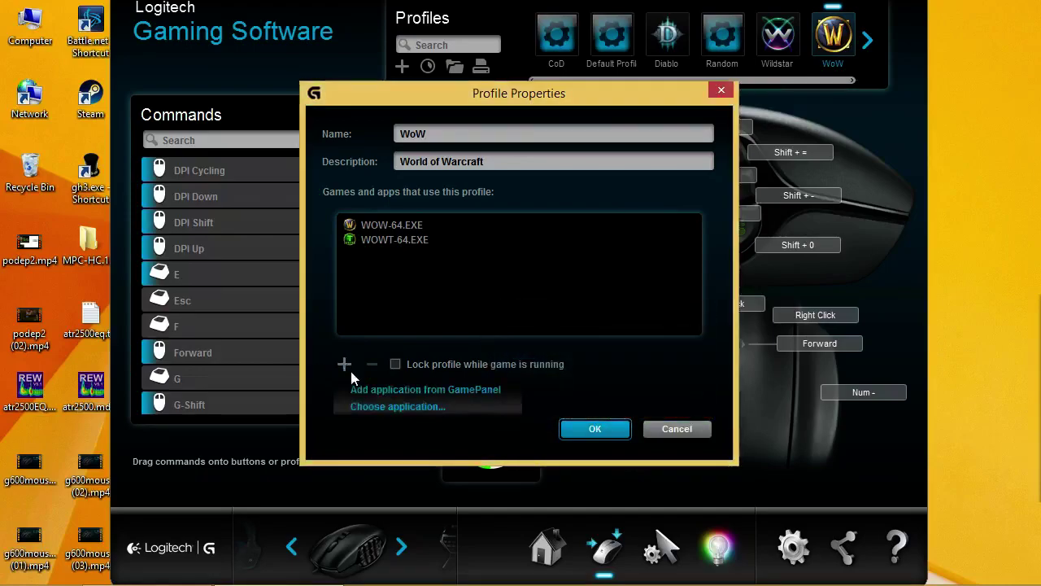
left_click(380, 410)
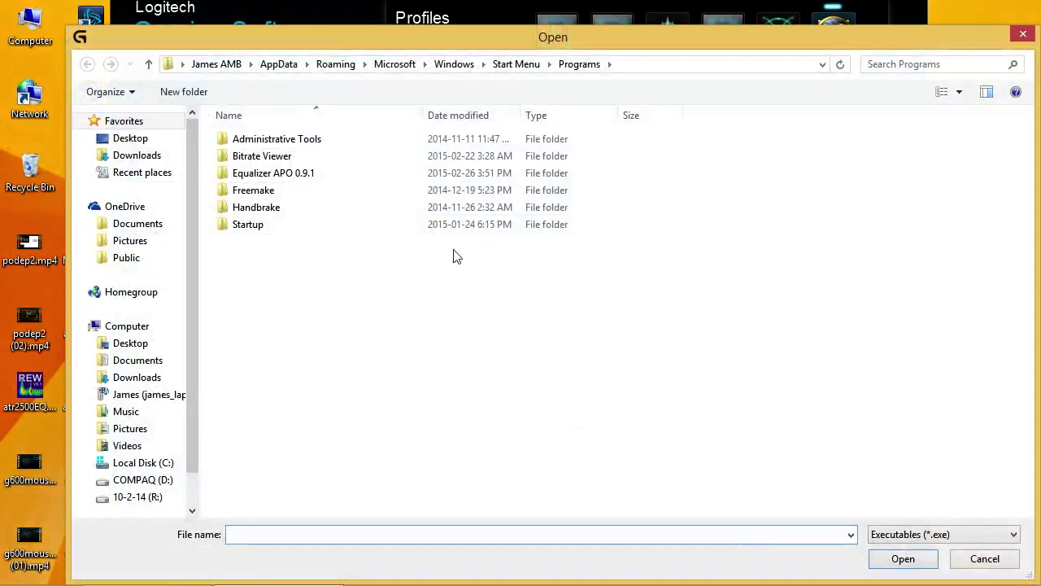
Step: Link the WoW profile to Wow-64.exe in C:\Games\World of Warcraft and confirm the profile properties
left_click(140, 140)
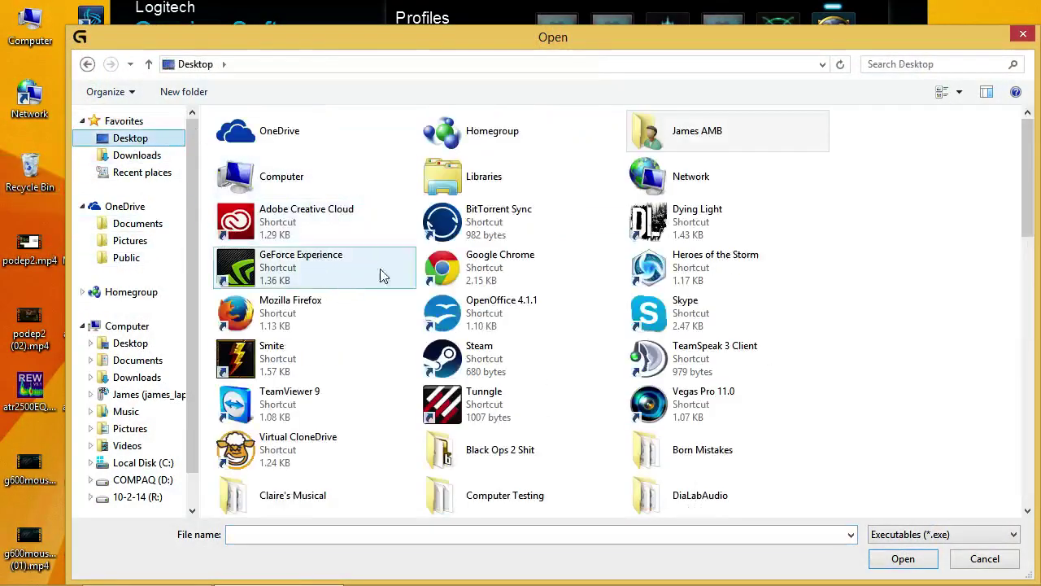
left_click(145, 332)
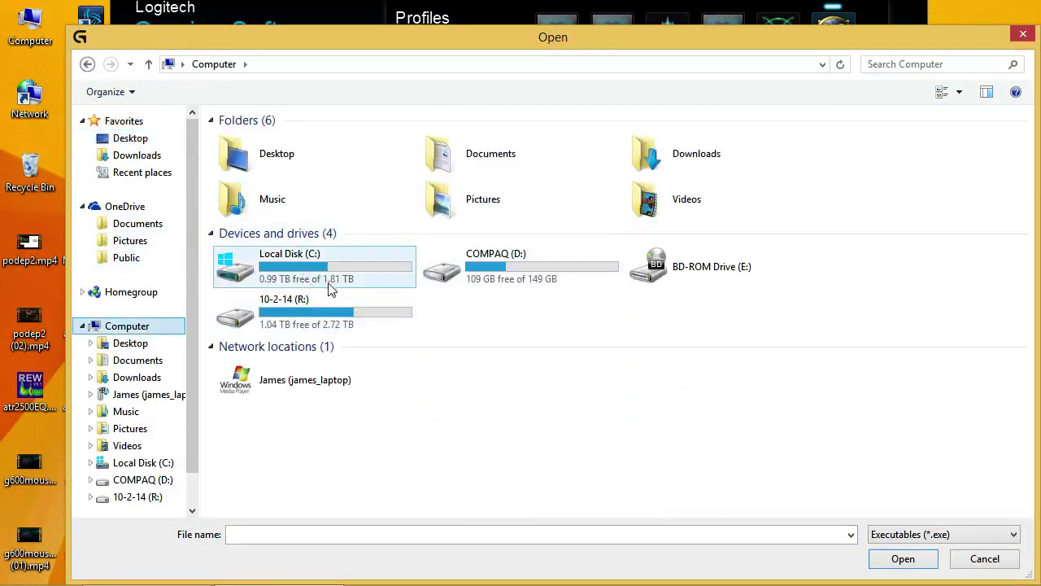
double_click(333, 292)
double_click(287, 230)
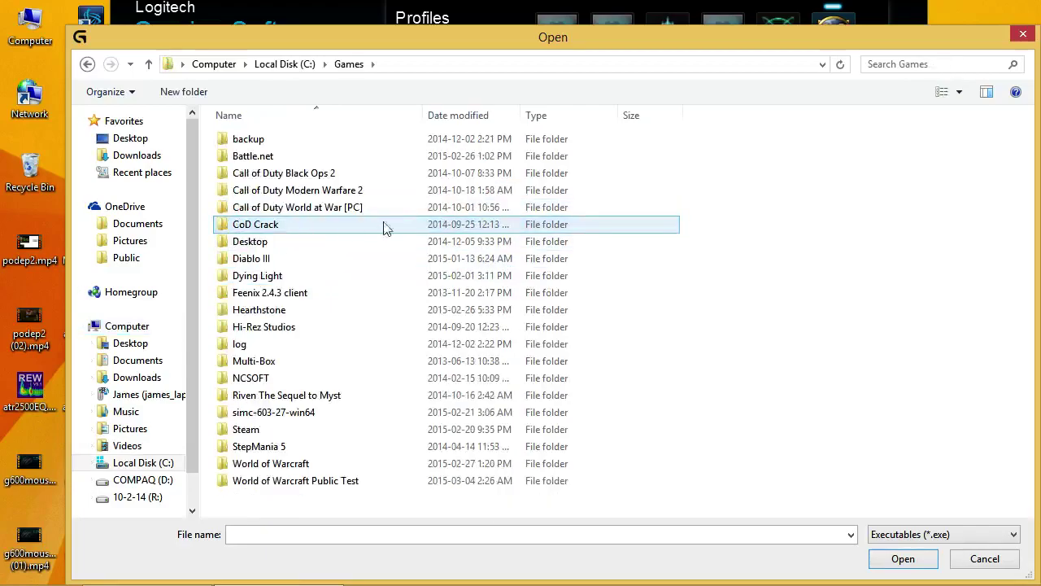
double_click(272, 465)
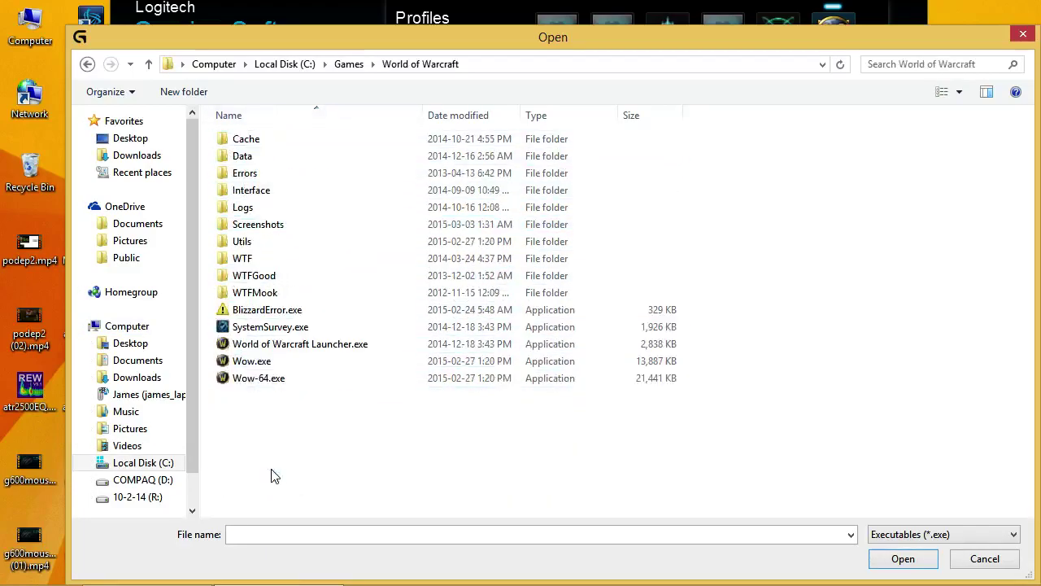
left_click(298, 377)
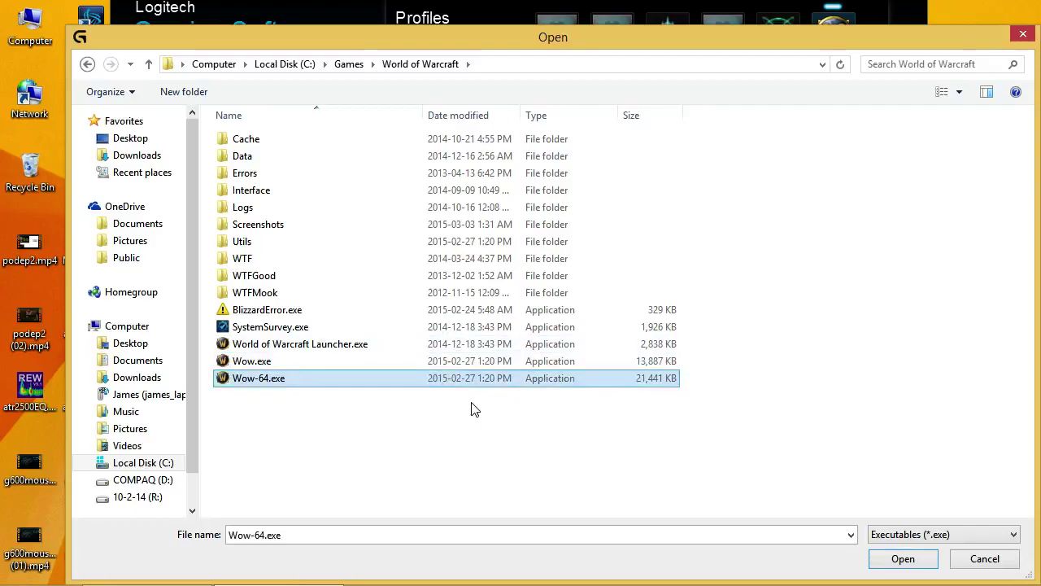
left_click(903, 559)
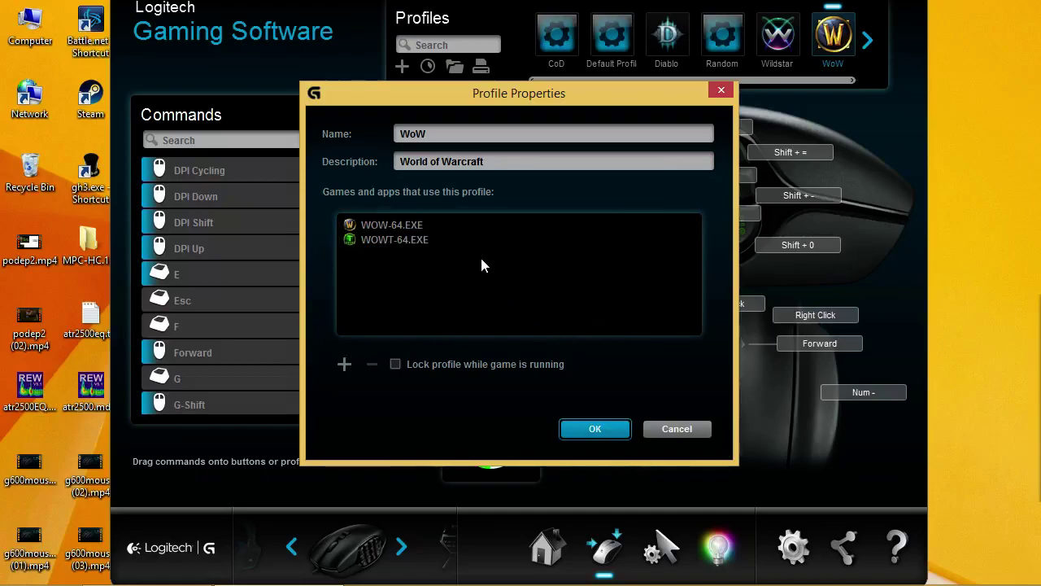
left_click(606, 435)
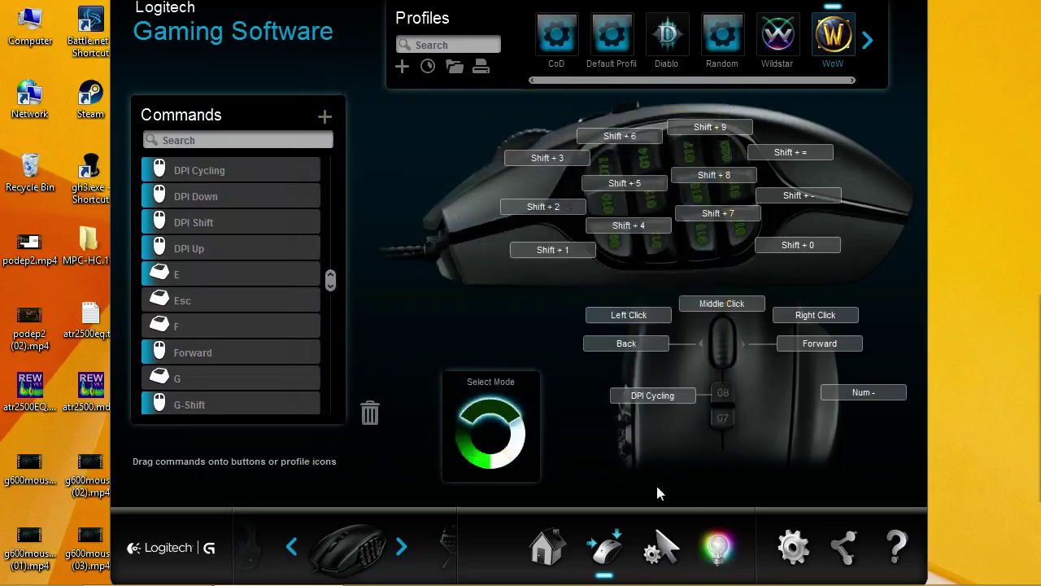
Step: In the WoW profile's pointer settings, set four DPI levels: 2500, 3000, 4000 and 5000
left_click(661, 547)
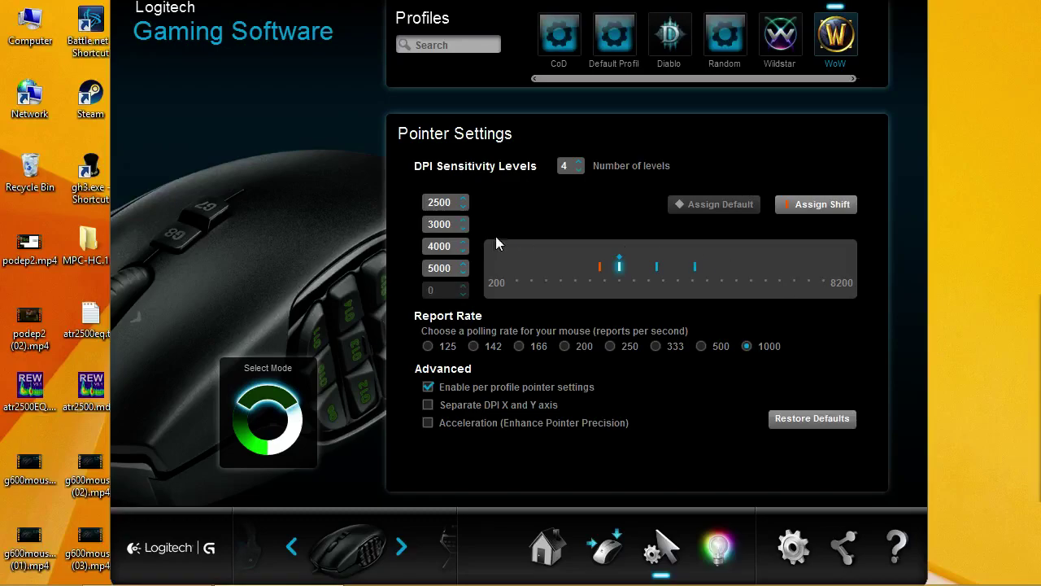
left_click(579, 162)
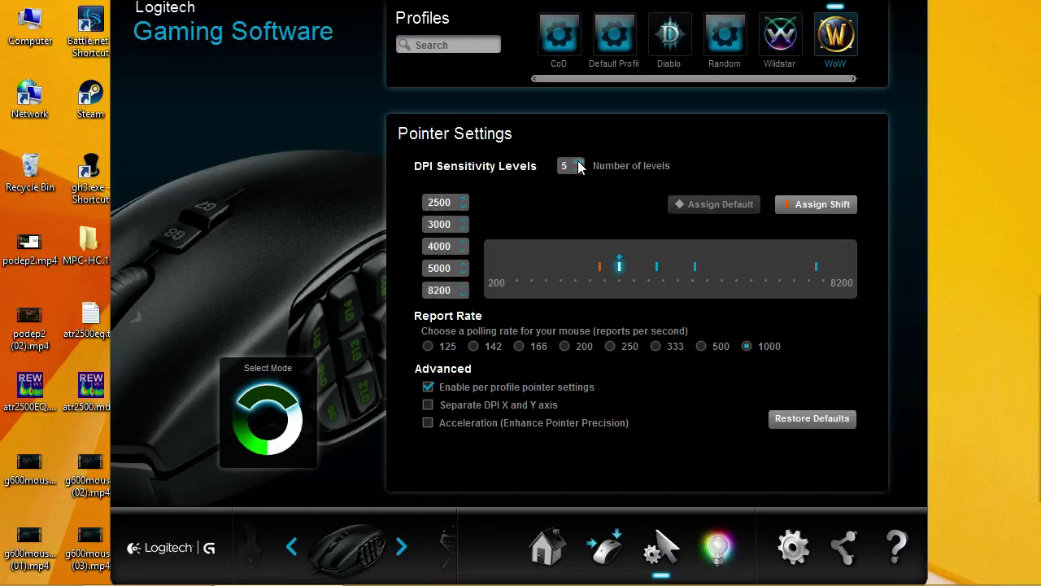
left_click(577, 168)
left_click(576, 168)
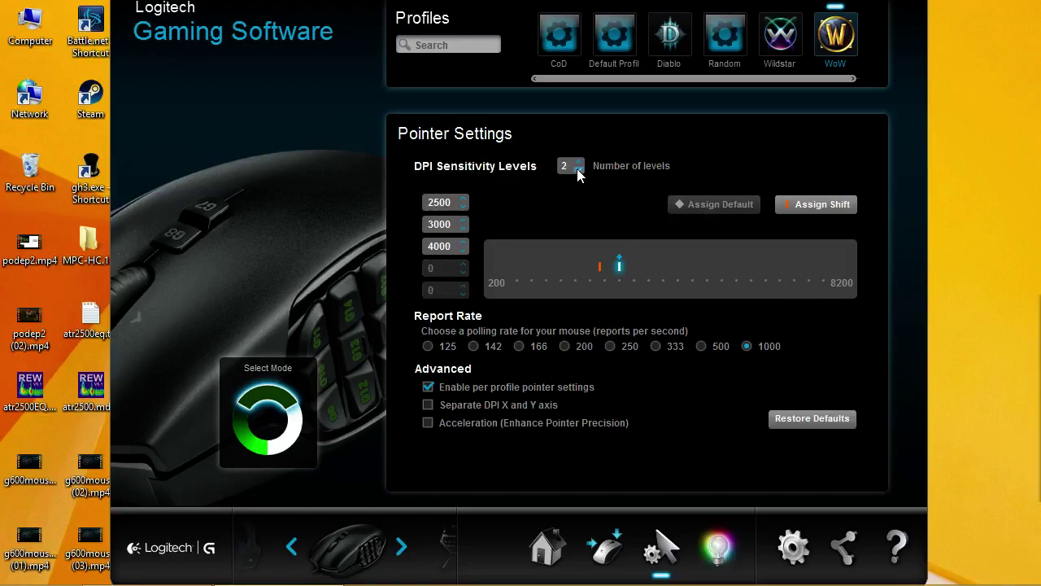
left_click(577, 168)
left_click(576, 168)
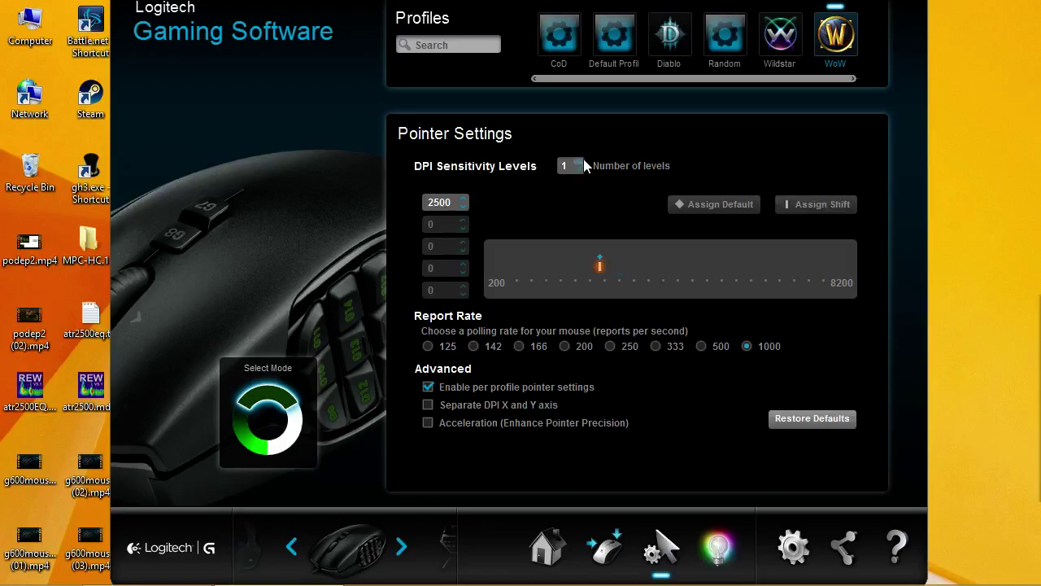
left_click(577, 165)
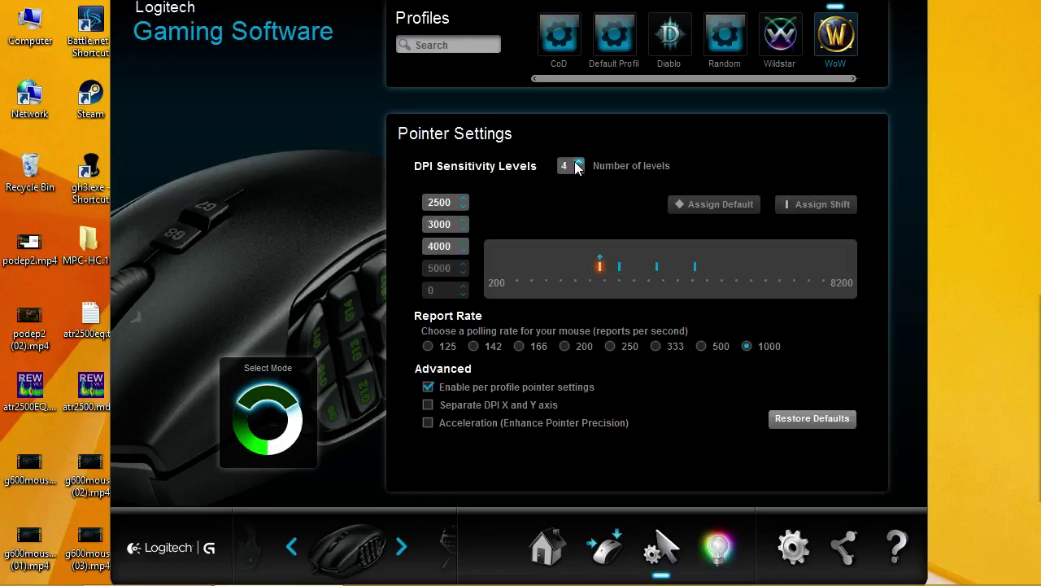
left_click(577, 165)
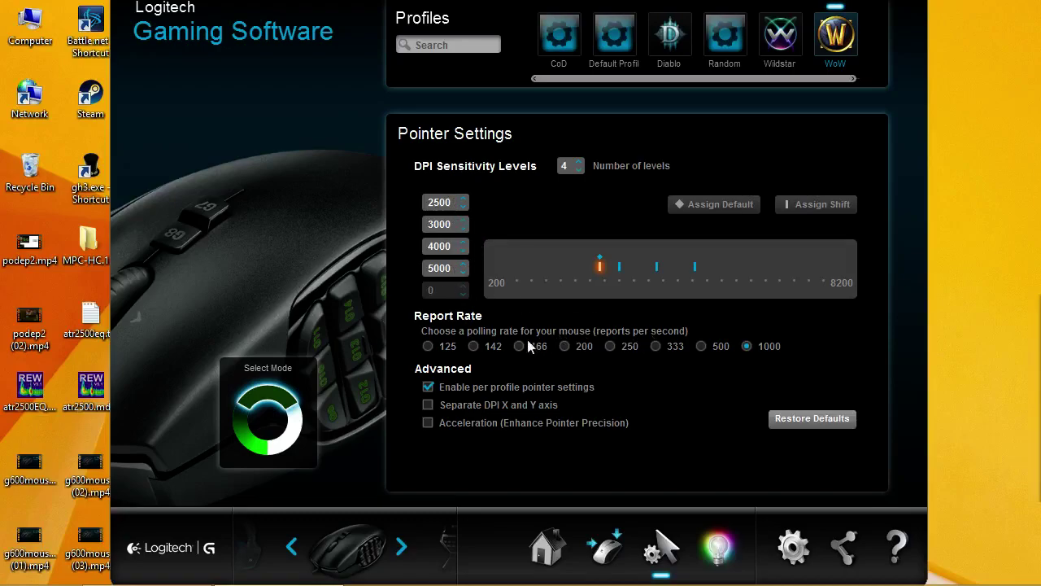
double_click(443, 203)
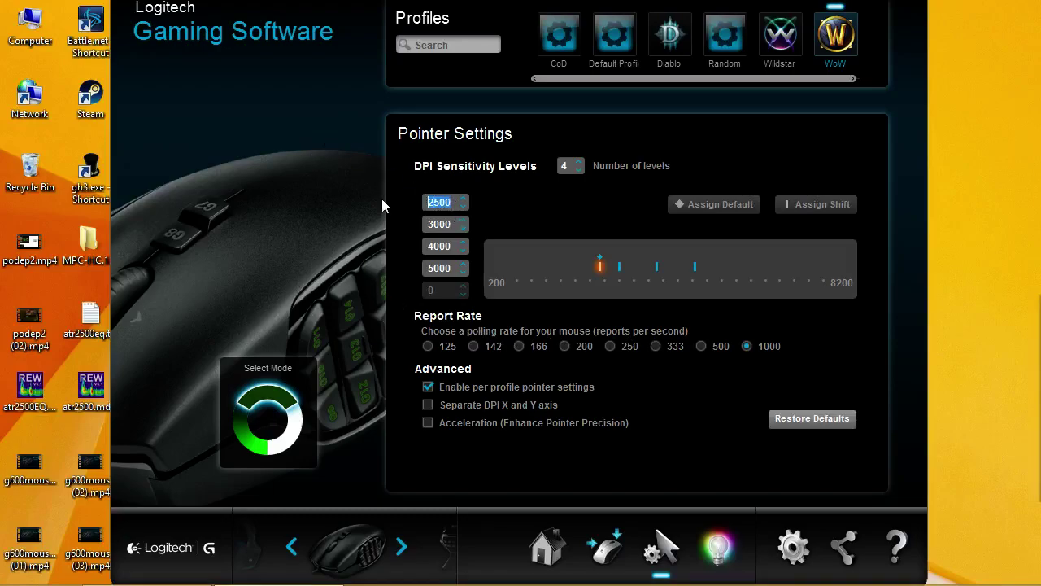
left_click(463, 198)
left_click(461, 207)
left_click(462, 207)
left_click(465, 198)
left_click(619, 267)
left_click(657, 267)
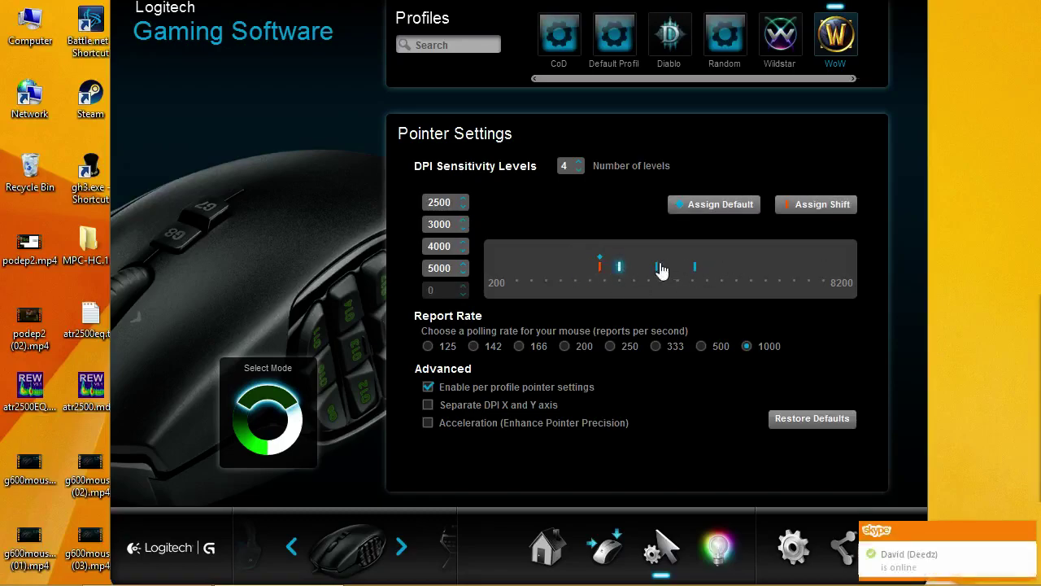
left_click(597, 272)
left_click(620, 269)
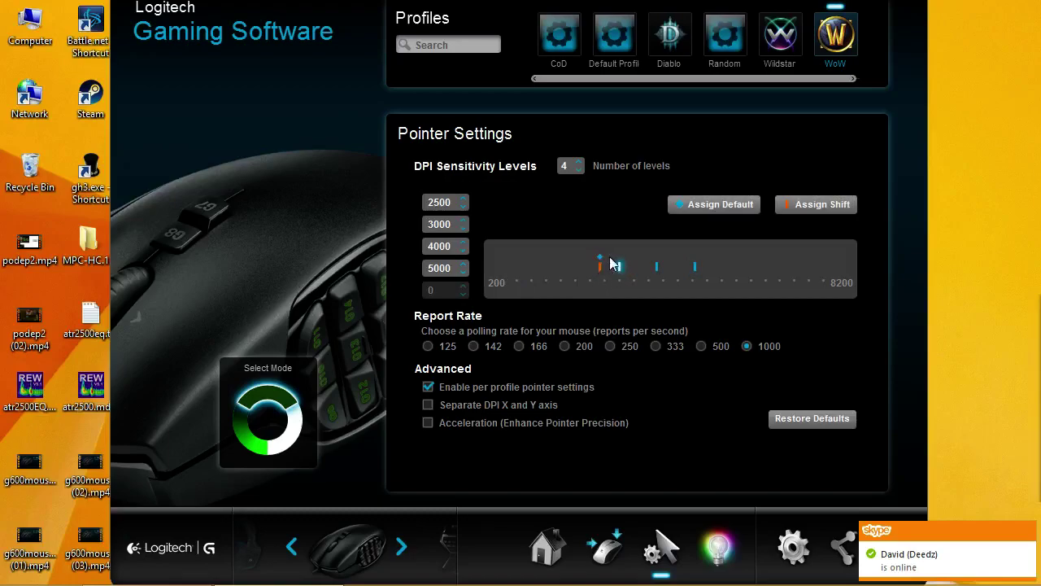
left_click(602, 270)
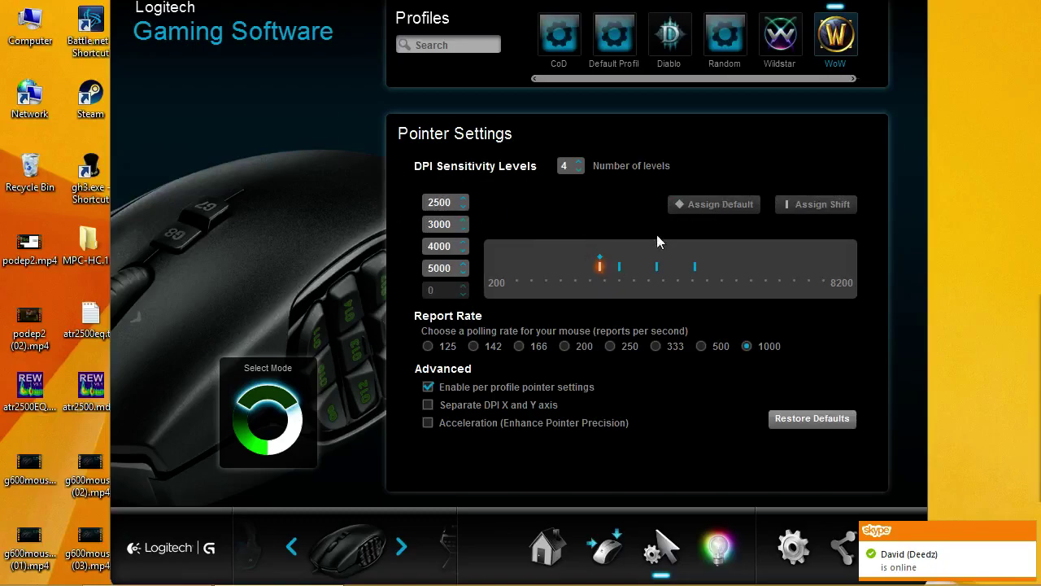
left_click(619, 267)
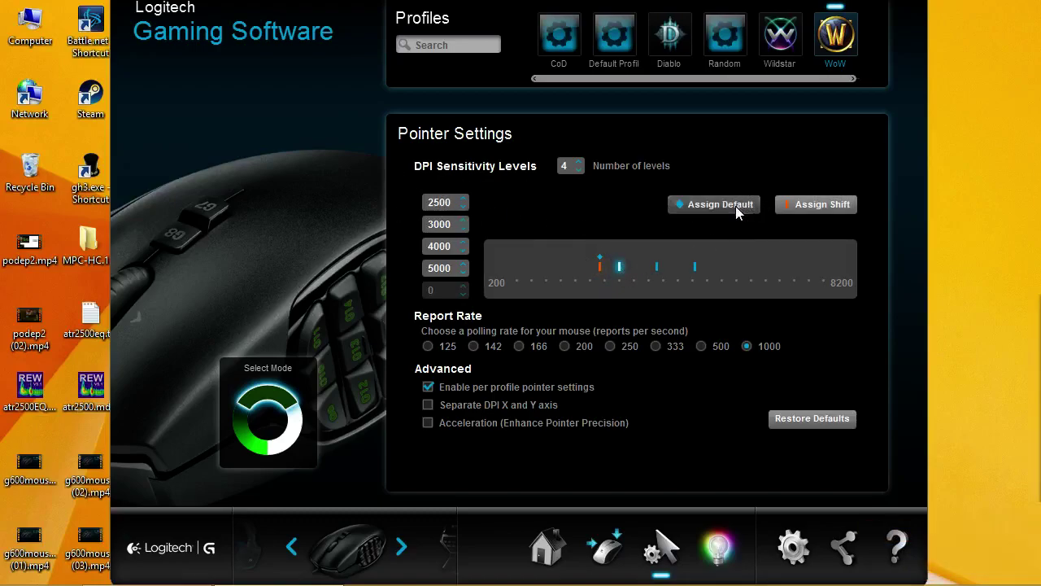
left_click(735, 206)
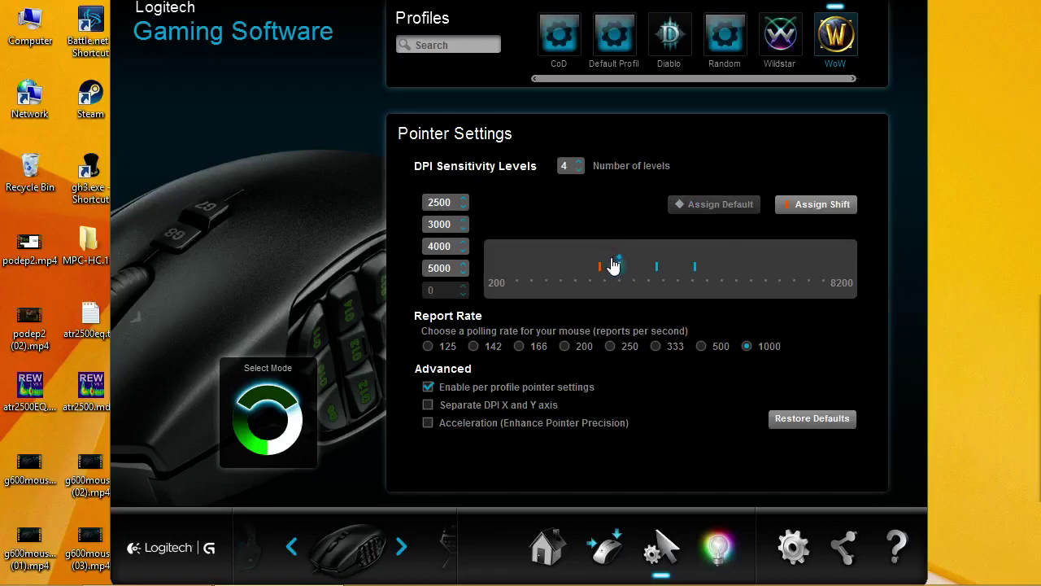
left_click(657, 269)
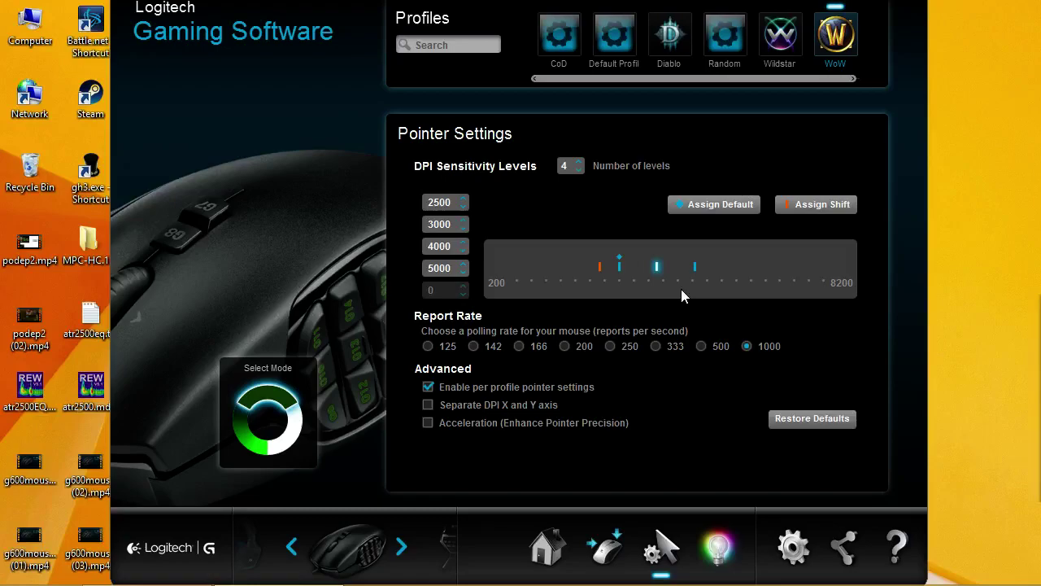
left_click(600, 266)
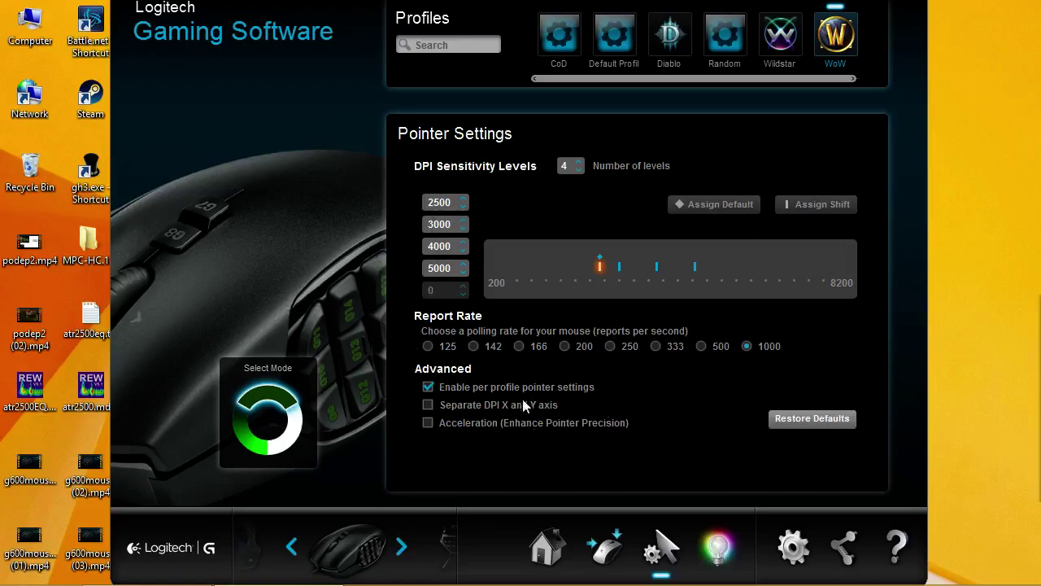
left_click(429, 387)
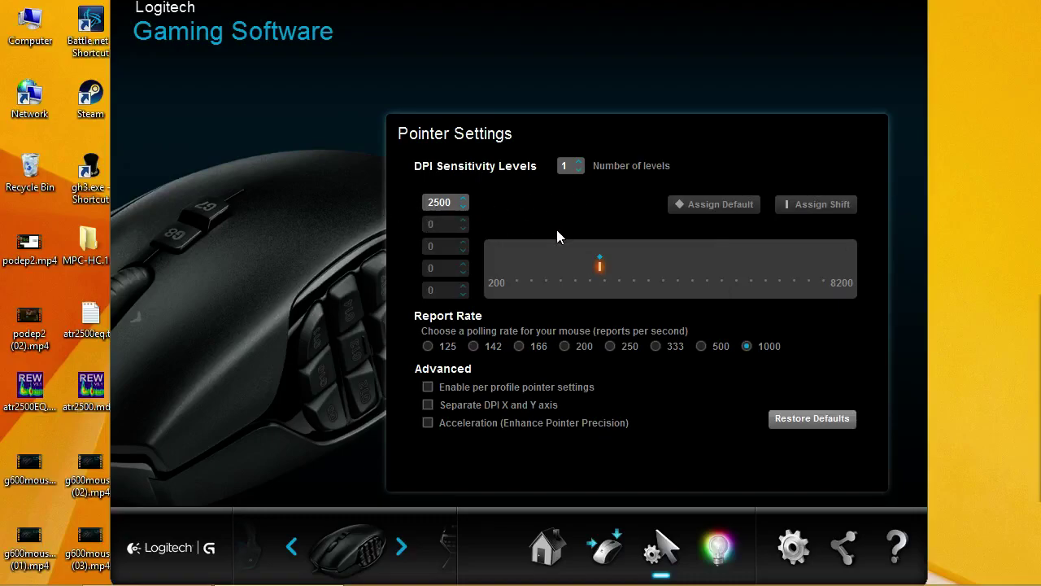
left_click(425, 388)
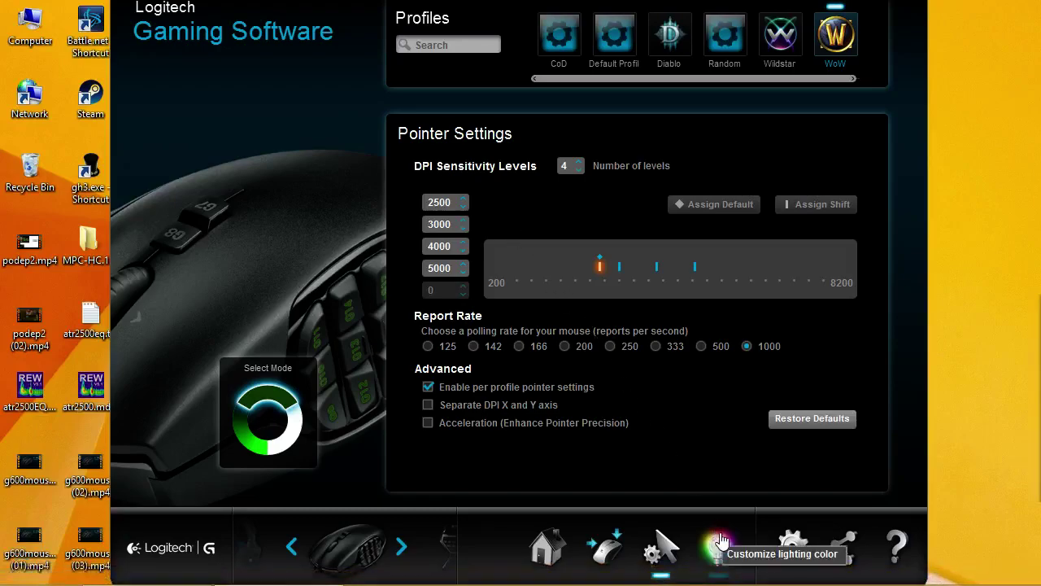
Step: Set the WoW profile's backlight to orange (255/89/0) at brightness 43
left_click(721, 543)
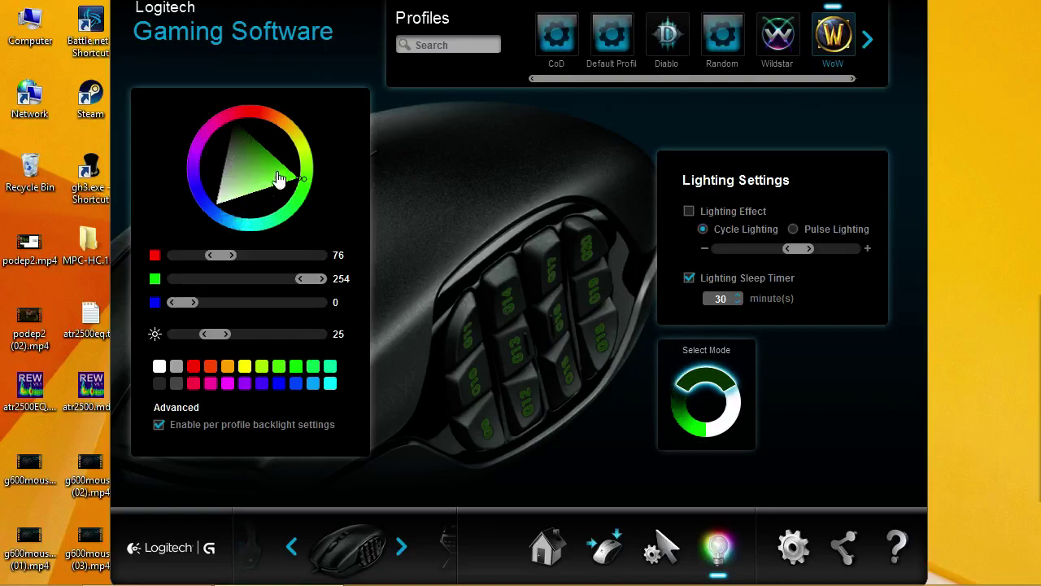
left_click_drag(279, 174, 359, 289)
mouse_move(229, 255)
left_mouse_down()
mouse_move(280, 262)
mouse_move(226, 264)
left_mouse_up()
mouse_move(213, 211)
left_mouse_down()
mouse_move(209, 205)
mouse_move(223, 230)
mouse_move(230, 112)
mouse_move(218, 122)
mouse_move(292, 109)
mouse_move(316, 193)
mouse_move(319, 124)
mouse_move(297, 122)
left_mouse_up()
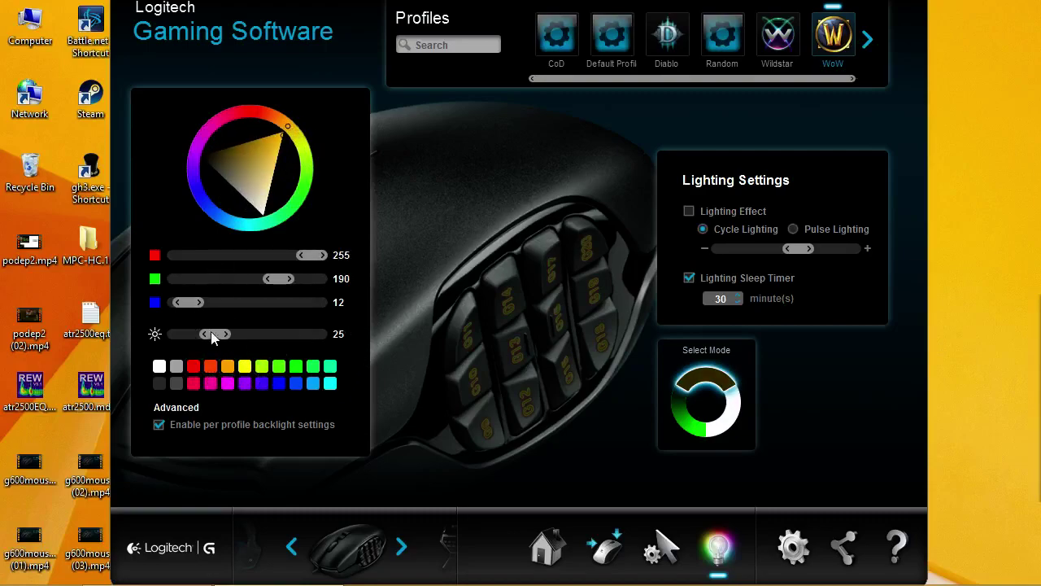
mouse_move(215, 335)
left_mouse_down()
mouse_move(241, 342)
mouse_move(234, 335)
left_mouse_up()
left_click(283, 118)
mouse_move(283, 118)
left_mouse_down()
mouse_move(274, 105)
mouse_move(262, 185)
mouse_move(232, 163)
mouse_move(263, 152)
mouse_move(228, 168)
mouse_move(249, 144)
mouse_move(272, 171)
mouse_move(248, 141)
mouse_move(240, 183)
mouse_move(262, 172)
mouse_move(249, 139)
mouse_move(272, 111)
left_mouse_up()
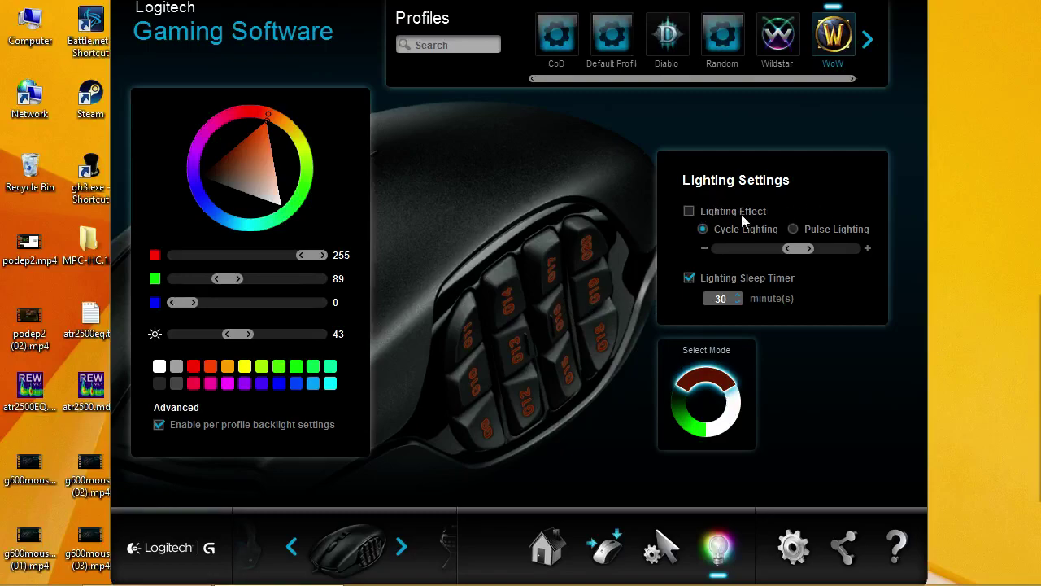
Step: Turn on the lighting effect, choose Pulse Lighting and adjust its speed
left_click(690, 212)
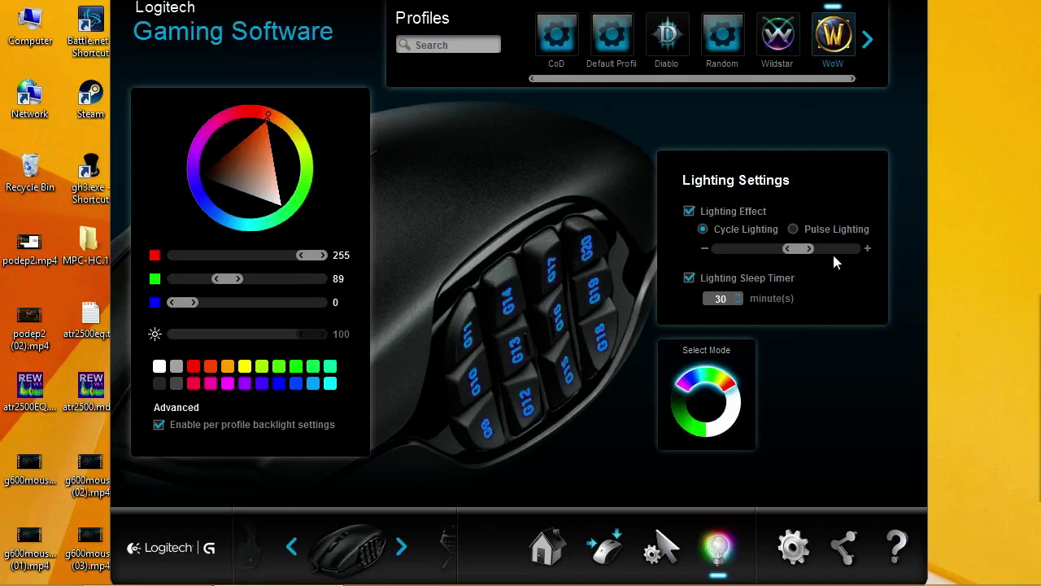
left_click(794, 230)
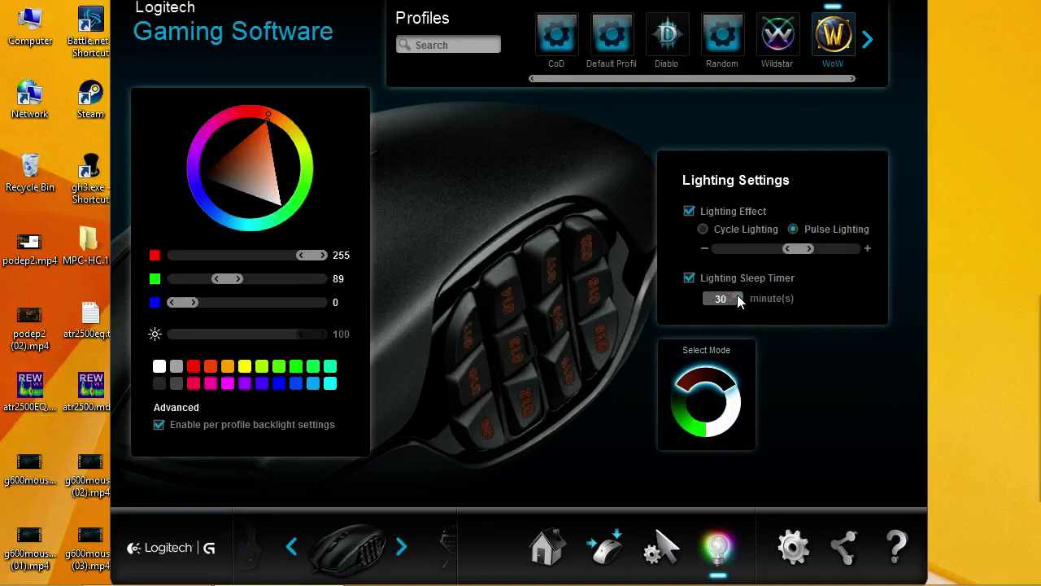
mouse_move(807, 246)
left_mouse_down()
mouse_move(862, 249)
mouse_move(711, 253)
mouse_move(895, 244)
mouse_move(793, 249)
left_mouse_up()
Step: Switch off both the lighting effect and the lighting sleep timer
left_click(689, 210)
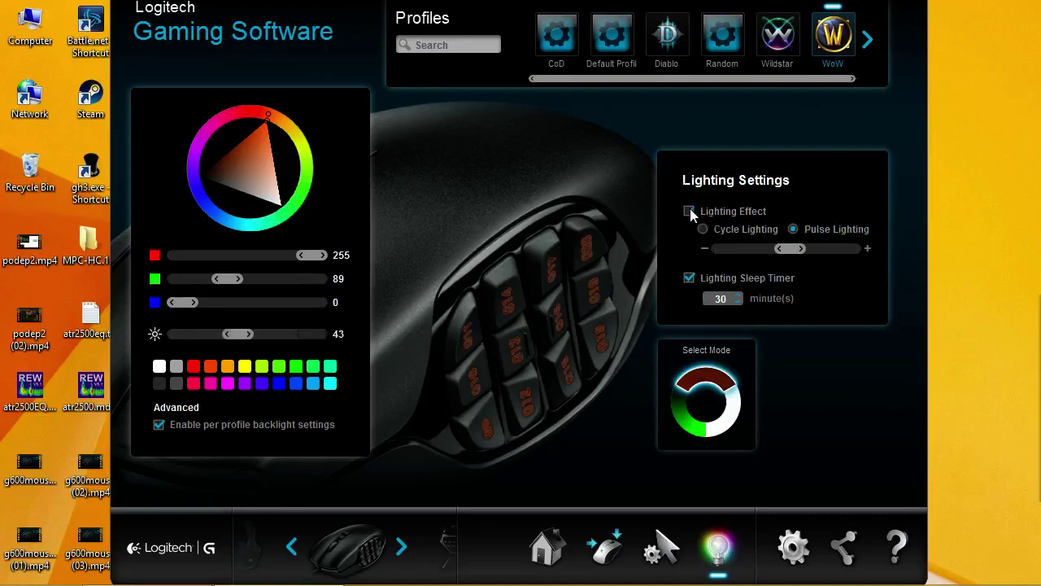
left_click(689, 277)
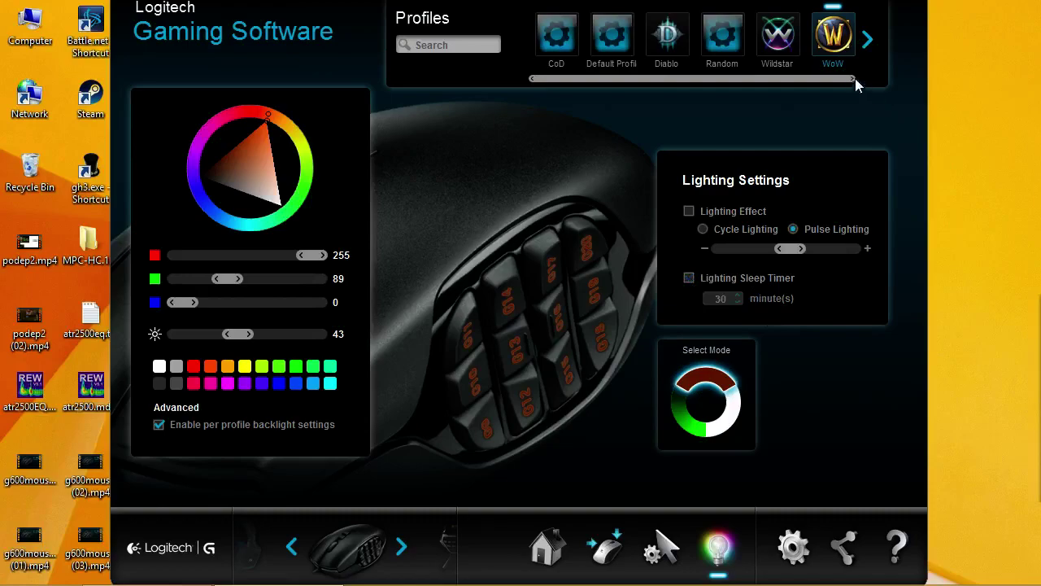
mouse_move(827, 31)
Step: Go back from the lighting settings to the Home page with Automatic Game Detection
left_click(546, 550)
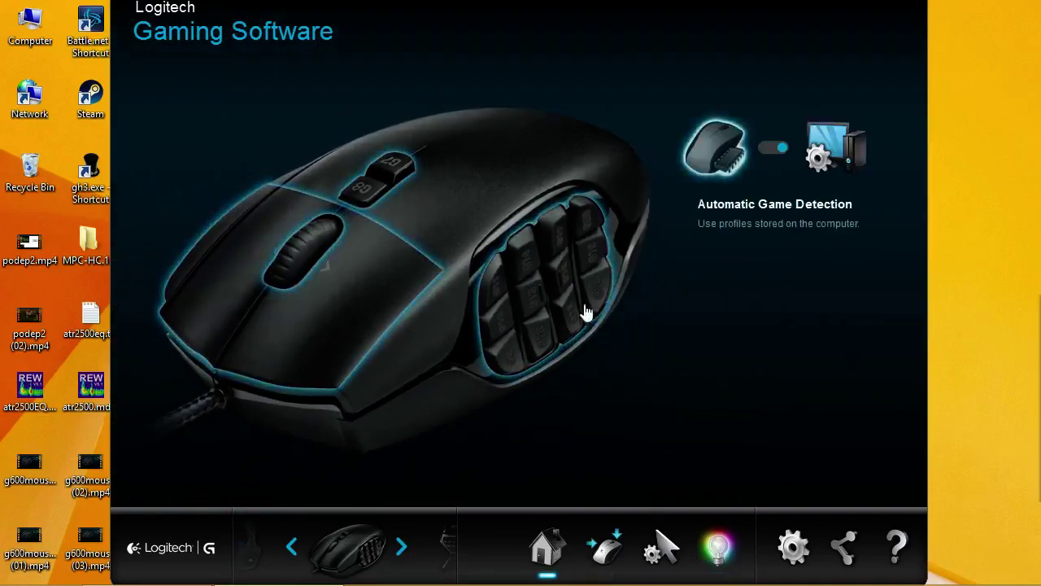